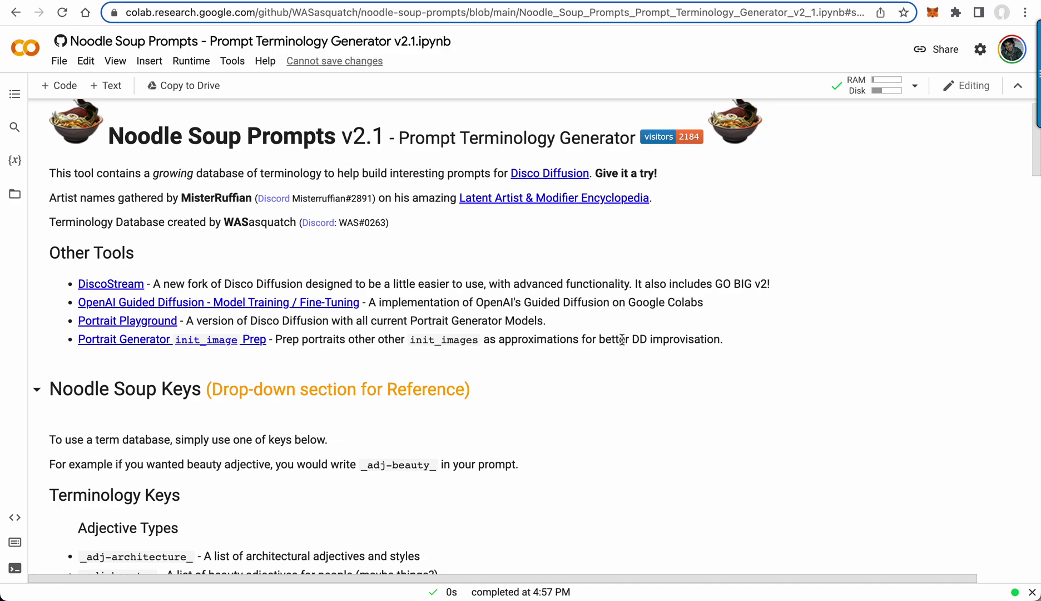
# Scroll through the Noodle Soup Keys reference lists down to Noun Types and People Types
pyautogui.scroll(-5, 621, 339)
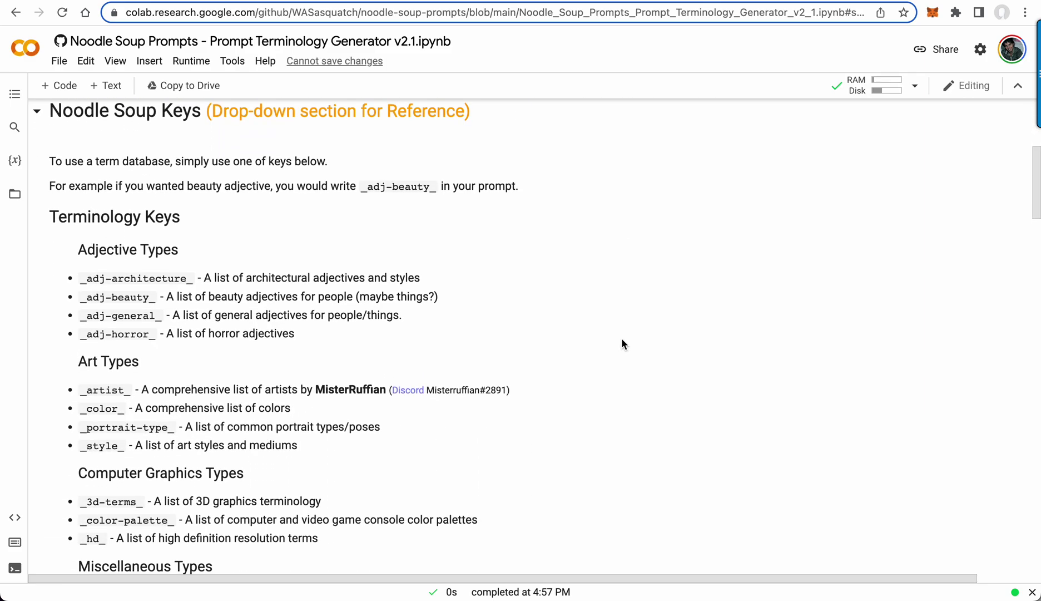
pyautogui.scroll(1, 621, 338)
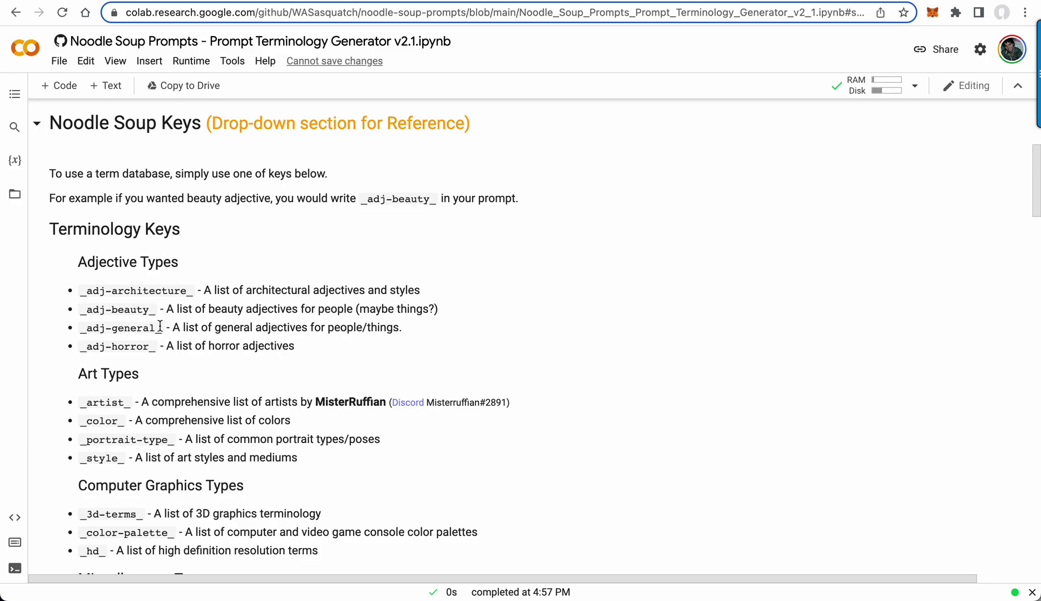
pyautogui.scroll(1, 259, 325)
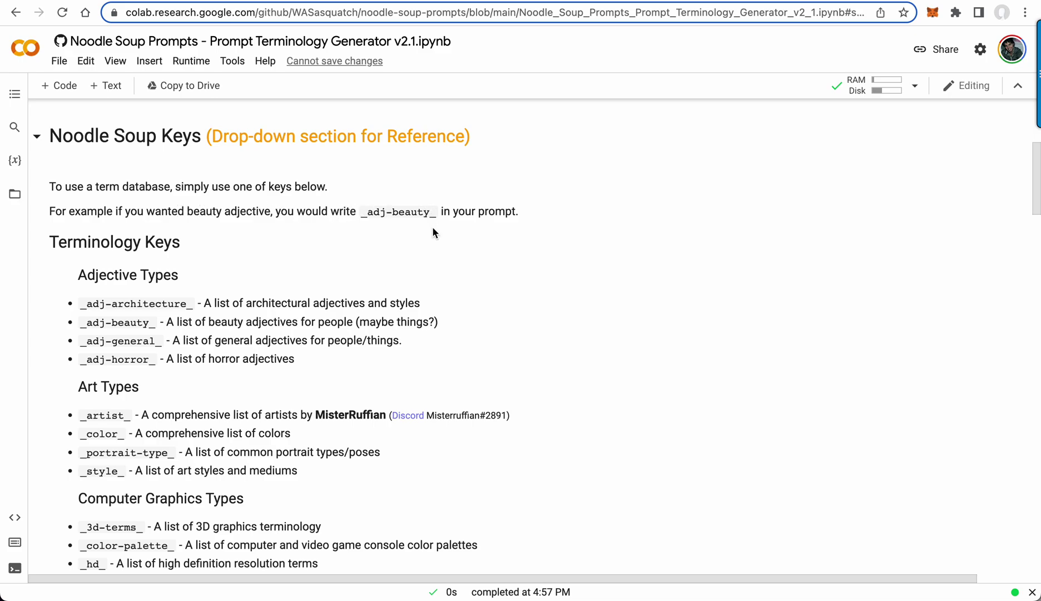
pyautogui.scroll(-3, 478, 346)
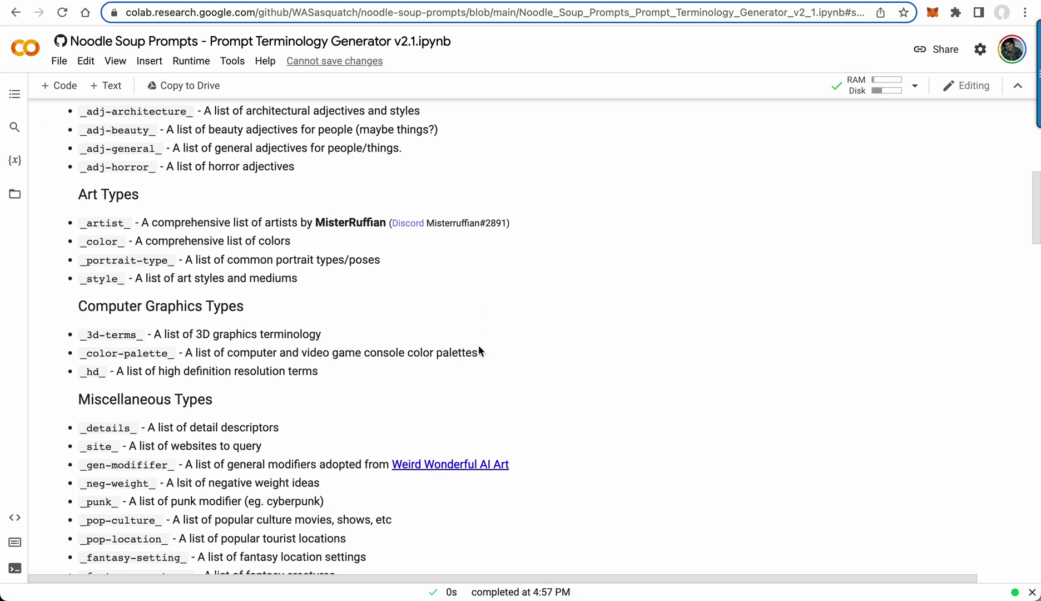
pyautogui.scroll(2, 479, 350)
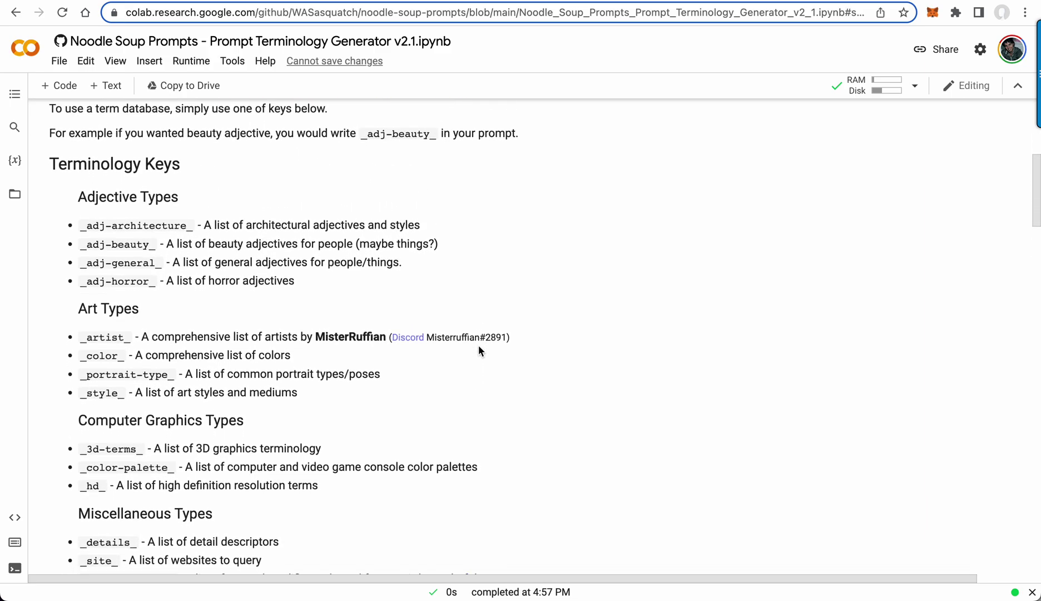
pyautogui.scroll(-3, 478, 348)
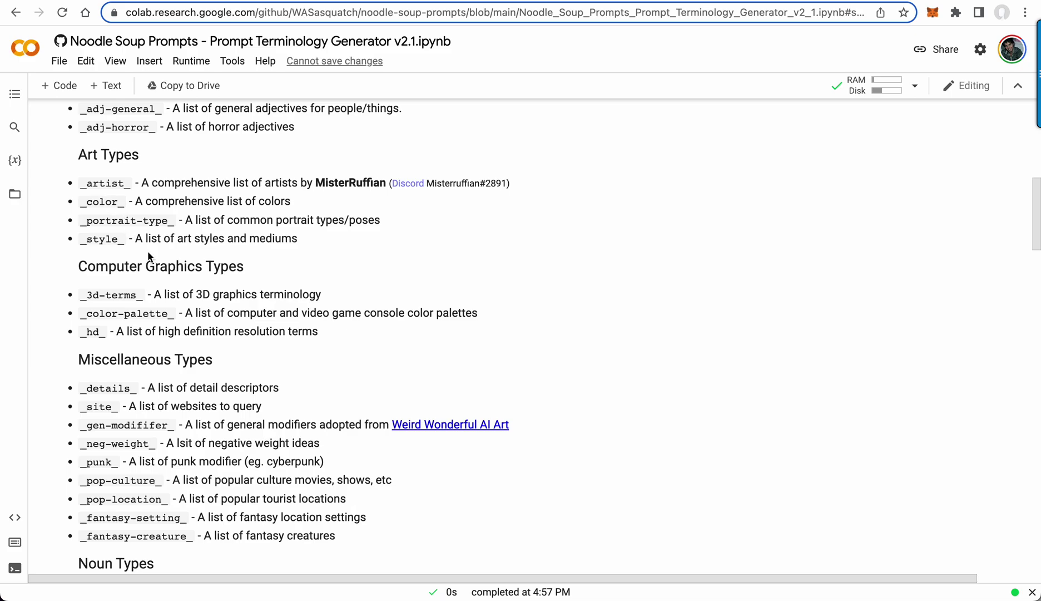
pyautogui.scroll(-2, 194, 326)
pyautogui.scroll(-2, 195, 322)
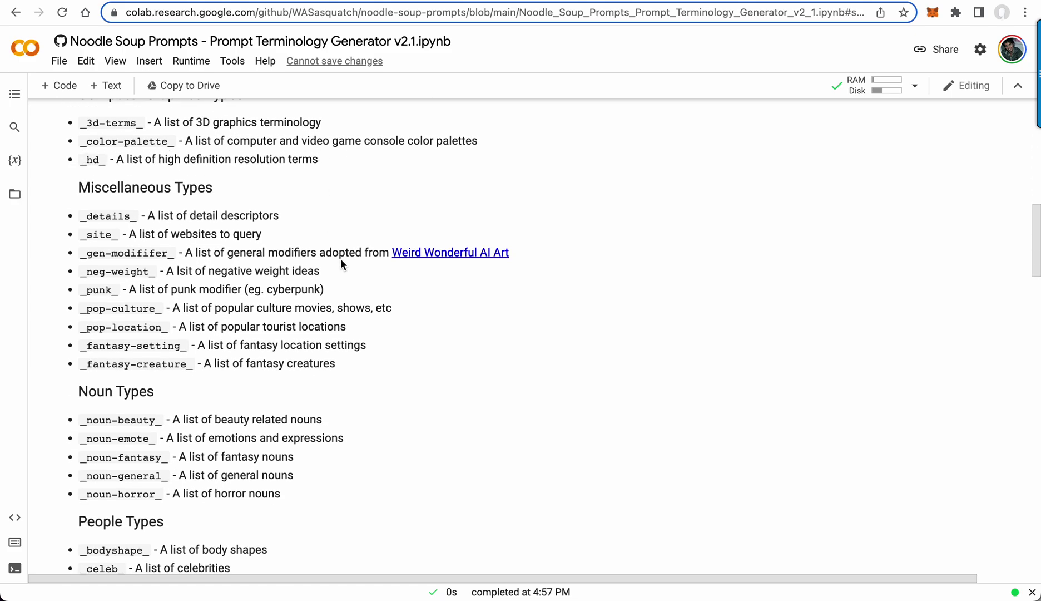
pyautogui.scroll(-1, 340, 258)
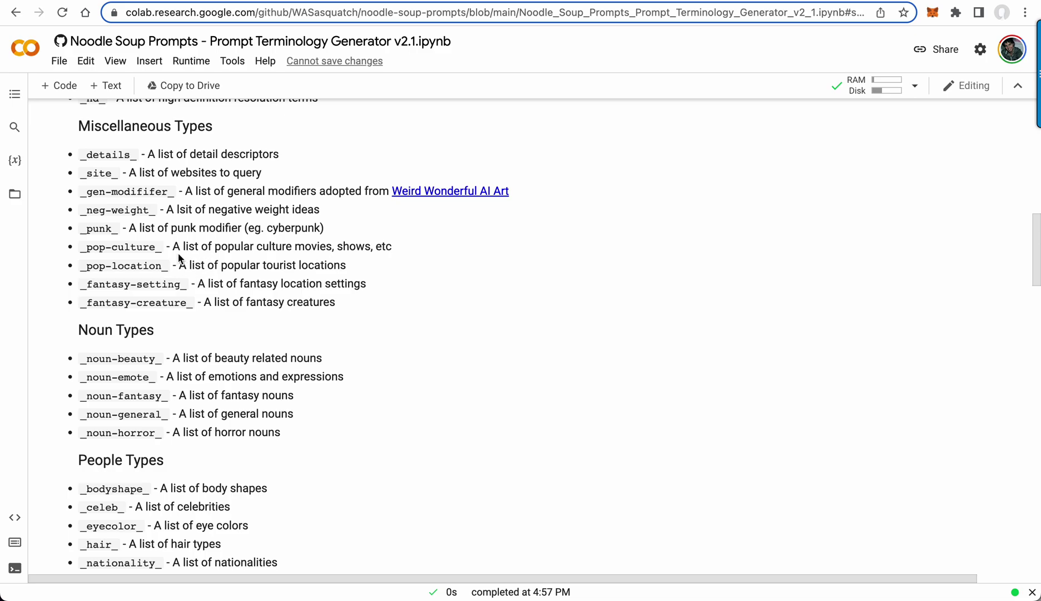
pyautogui.scroll(-3, 227, 330)
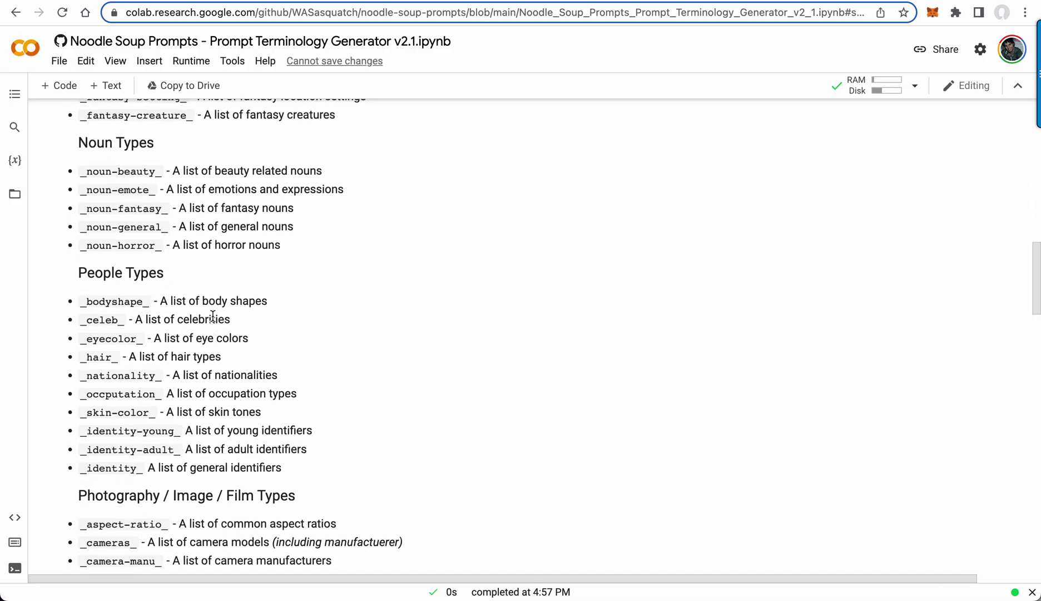
# Scroll past the Pantry and Raw Noodle Prompts cells to the five generated portrait prompts
pyautogui.scroll(-7, 213, 334)
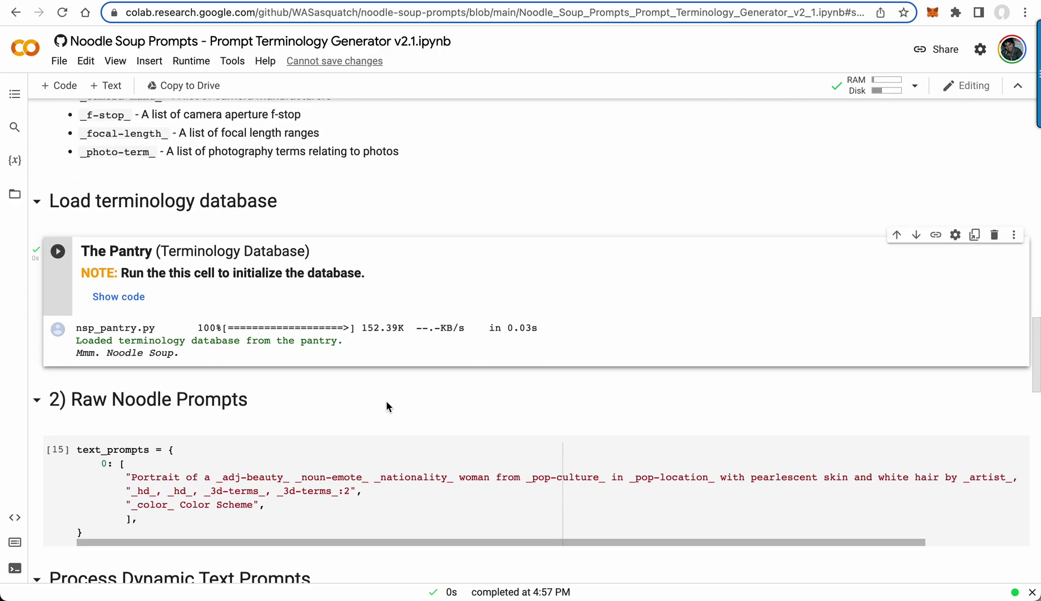
pyautogui.scroll(-2, 386, 406)
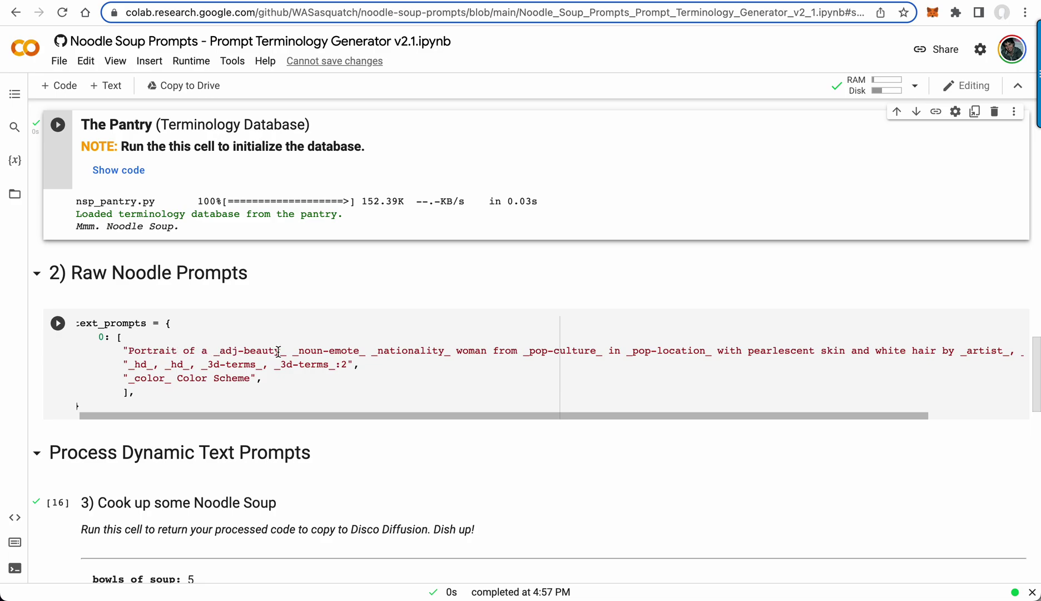
pyautogui.scroll(-10, 278, 352)
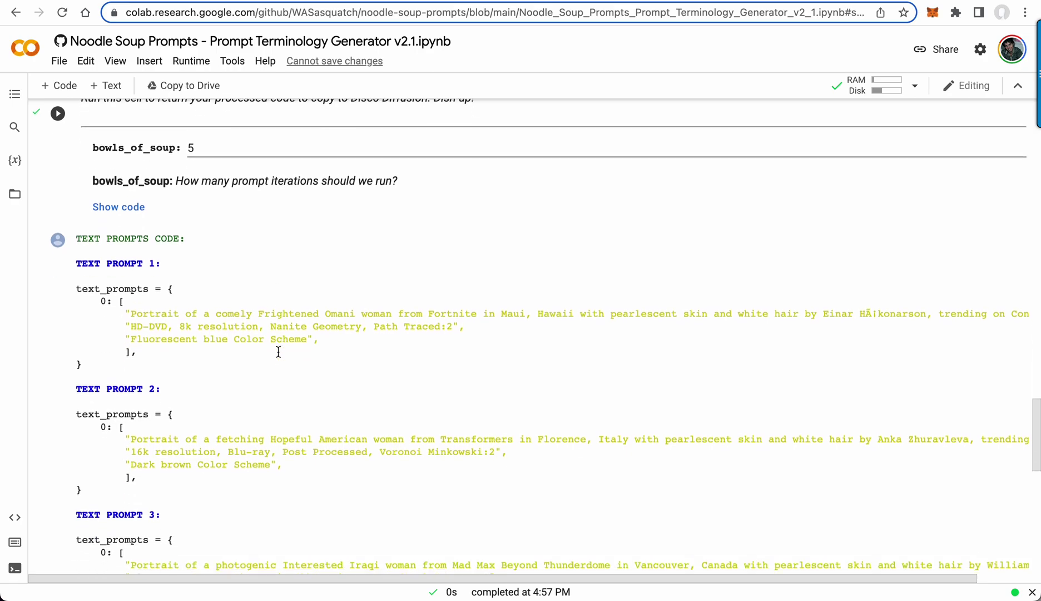
pyautogui.scroll(-1, 279, 352)
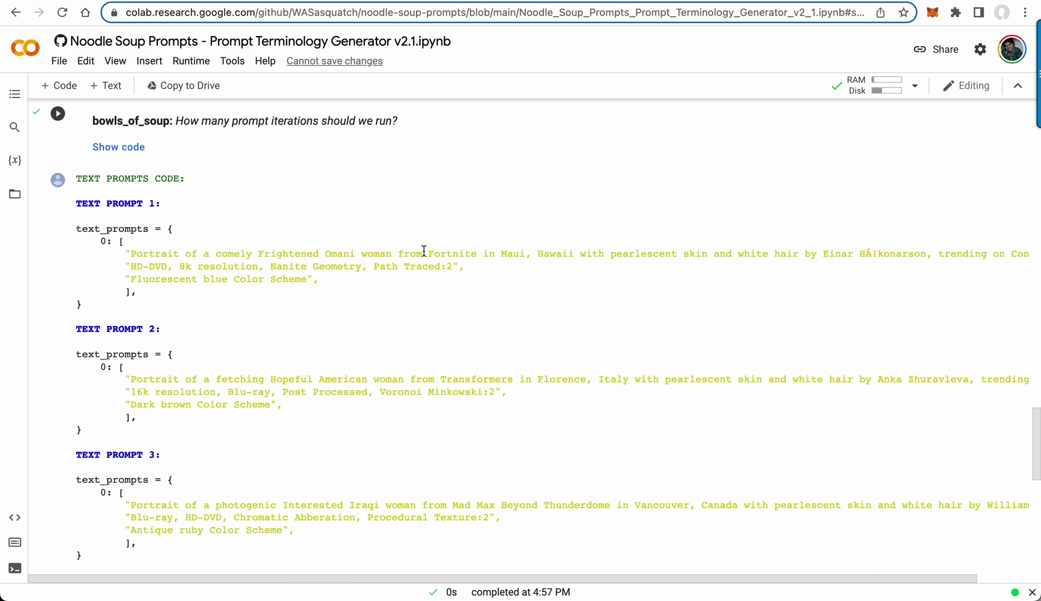
pyautogui.scroll(-3, 508, 333)
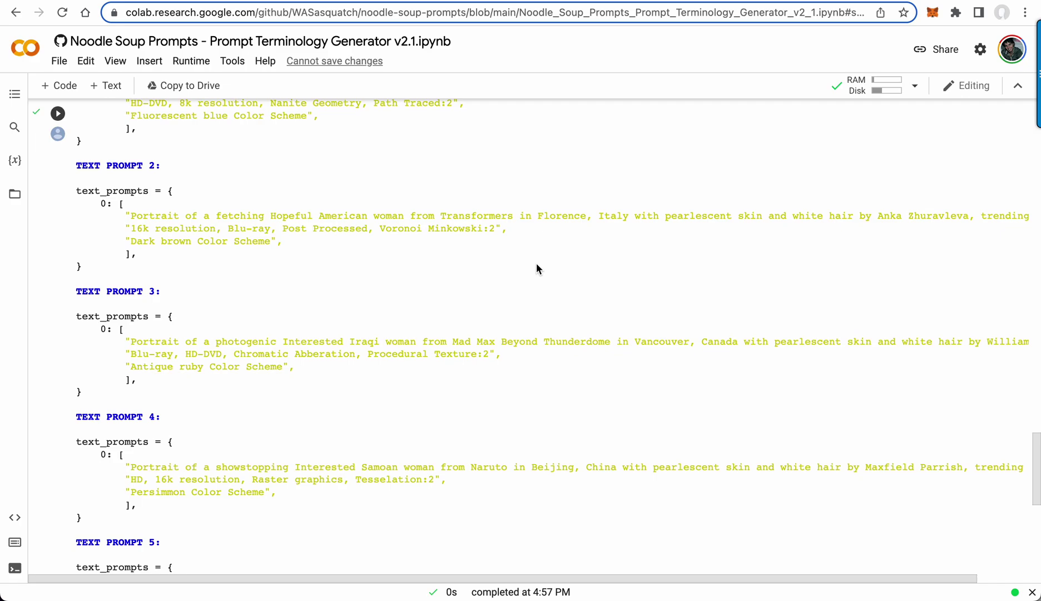
pyautogui.scroll(5, 537, 263)
pyautogui.scroll(1, 536, 269)
pyautogui.scroll(-1, 536, 268)
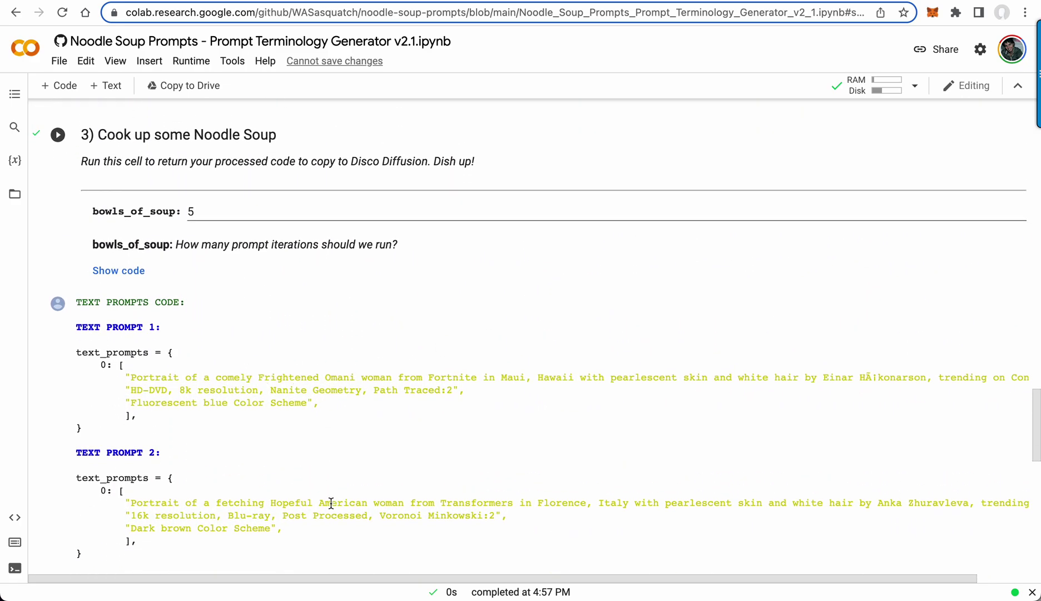
# Look over the notebook cells and select the generated text prompts output
pyautogui.scroll(12, 346, 482)
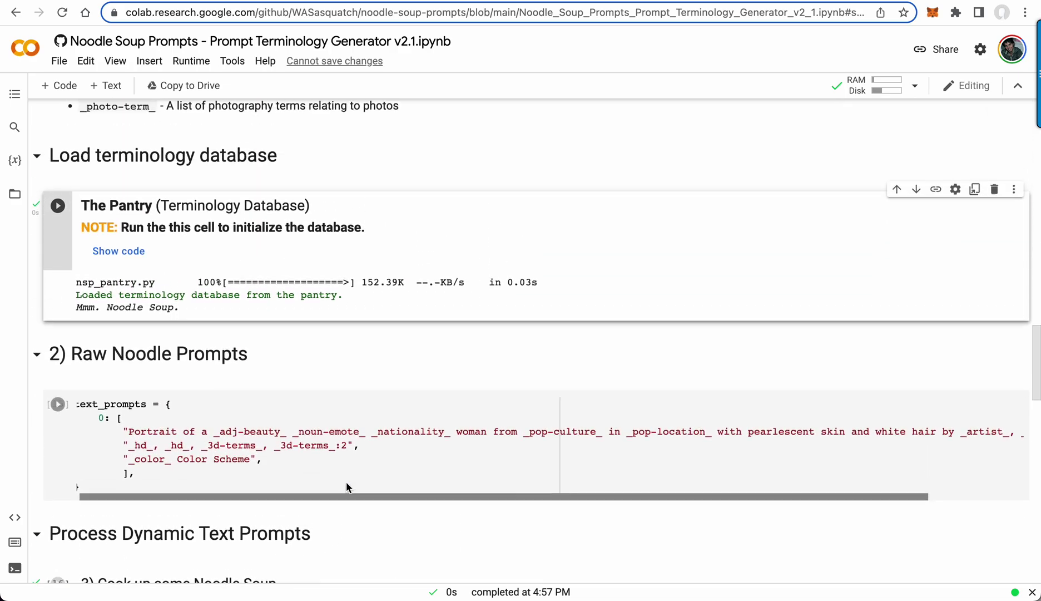
pyautogui.scroll(4, 346, 481)
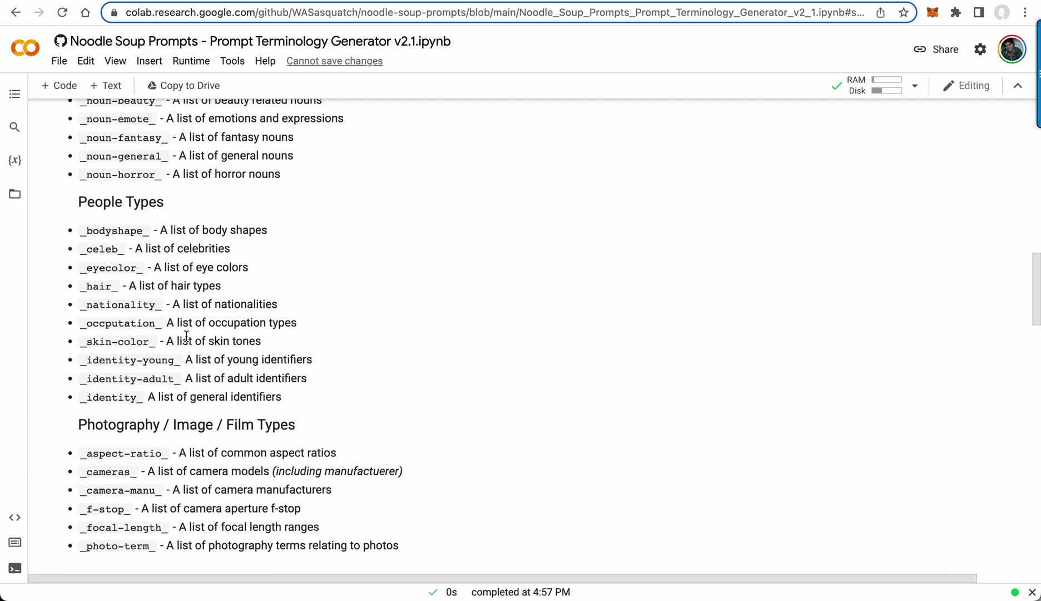
pyautogui.scroll(-3, 201, 347)
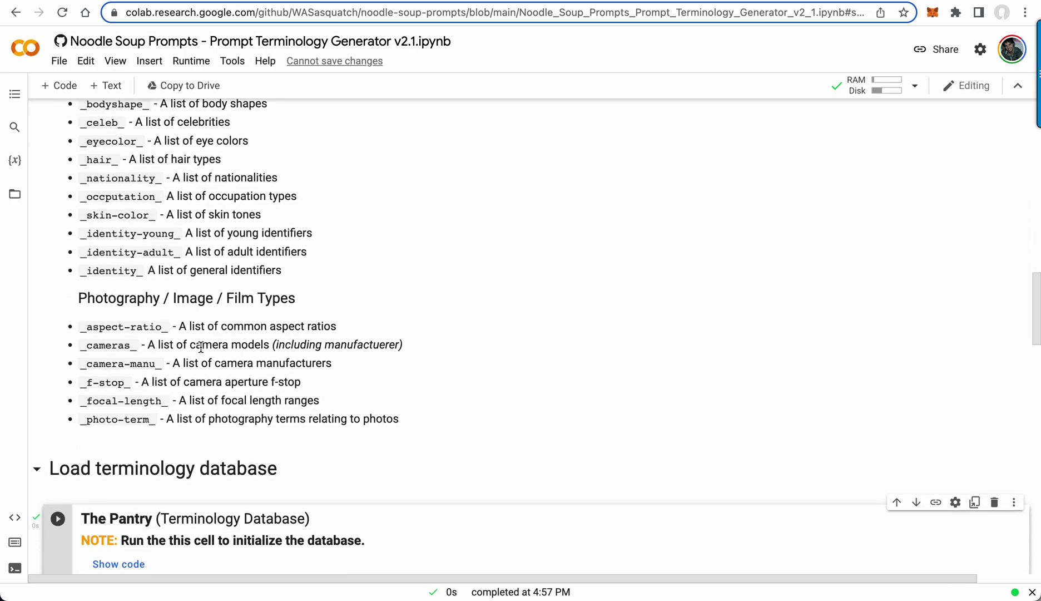
pyautogui.scroll(-10, 201, 347)
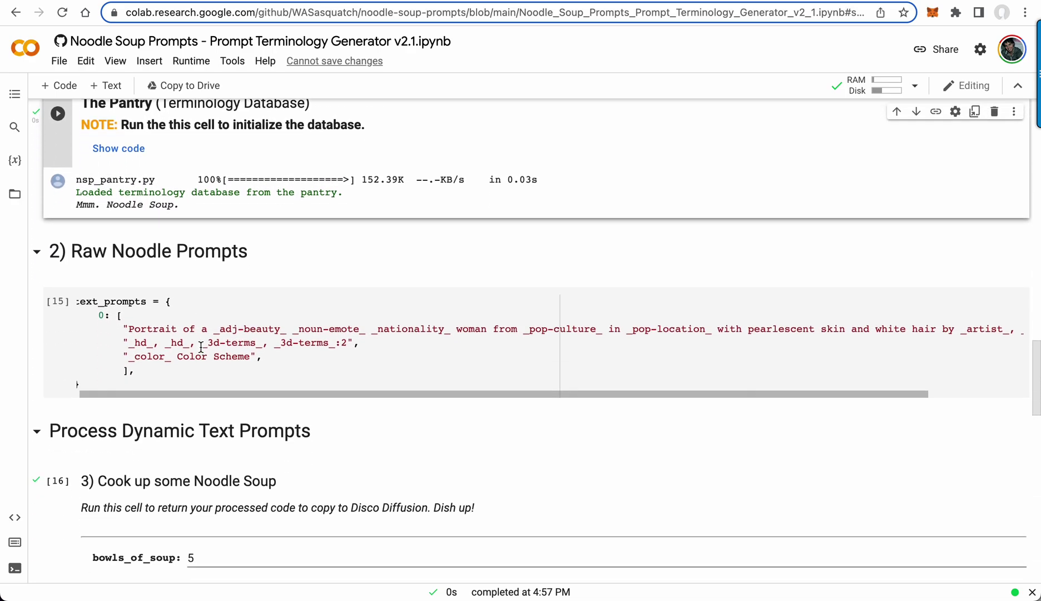
pyautogui.scroll(-4, 201, 352)
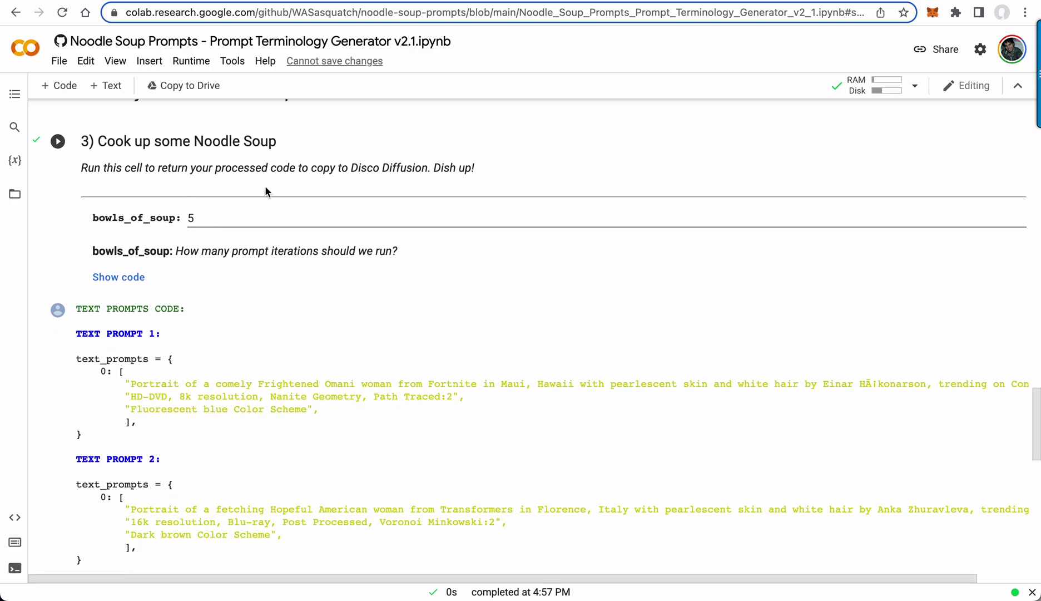
pyautogui.scroll(-8, 233, 315)
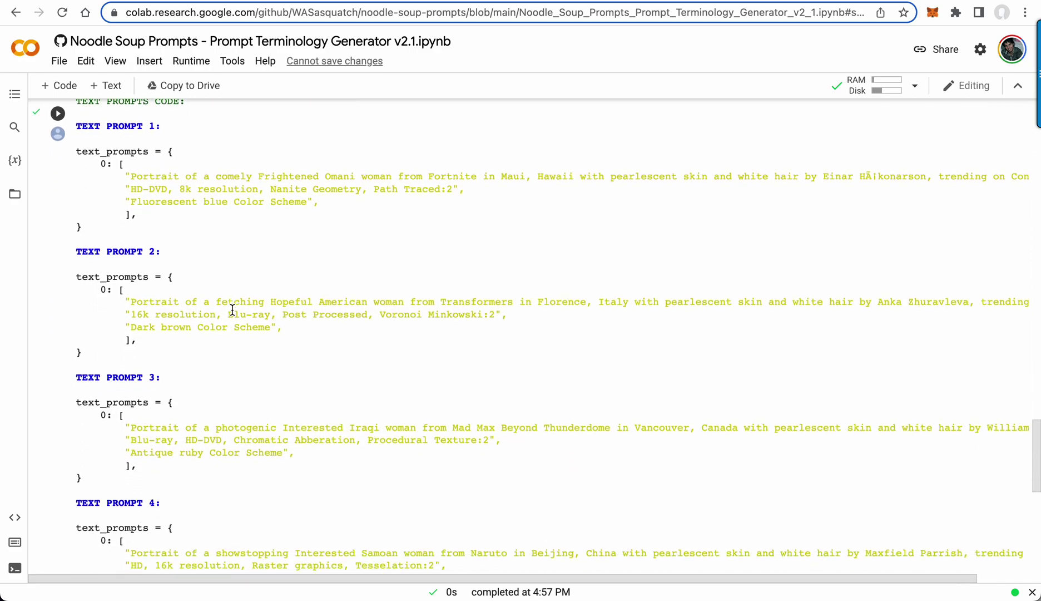
pyautogui.click(232, 285)
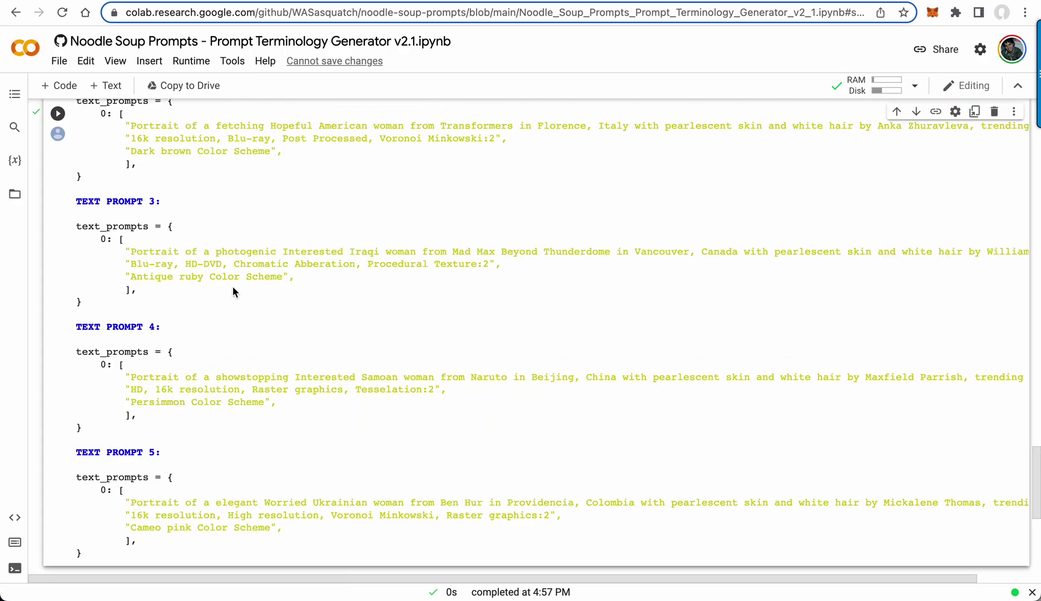
# Re-run The Pantry (Terminology Database) cell to reload the terminology database
pyautogui.scroll(10, 233, 287)
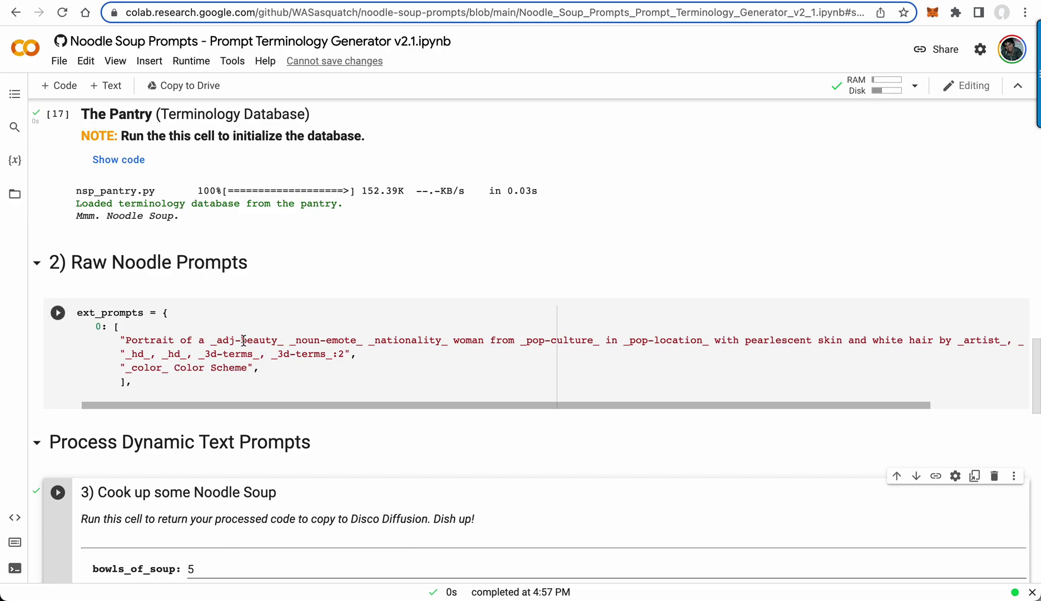
pyautogui.scroll(10, 190, 329)
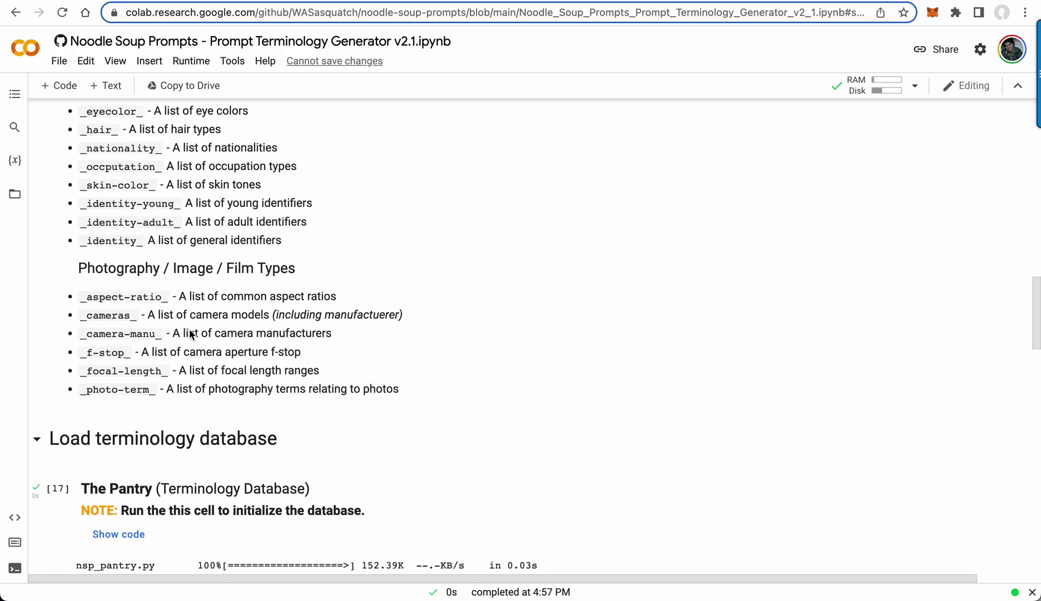
pyautogui.scroll(-10, 189, 332)
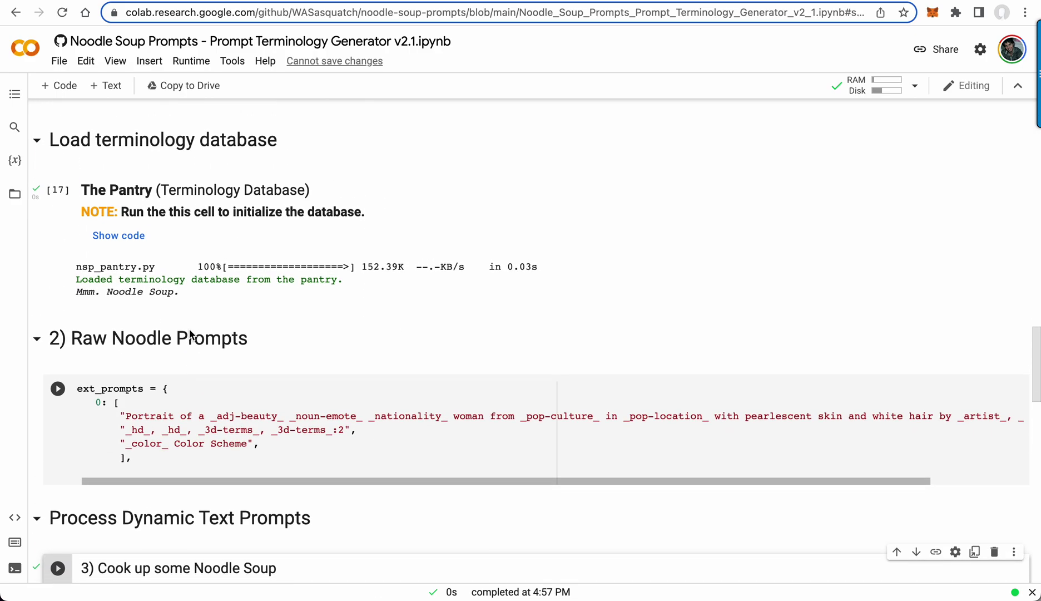
pyautogui.click(58, 190)
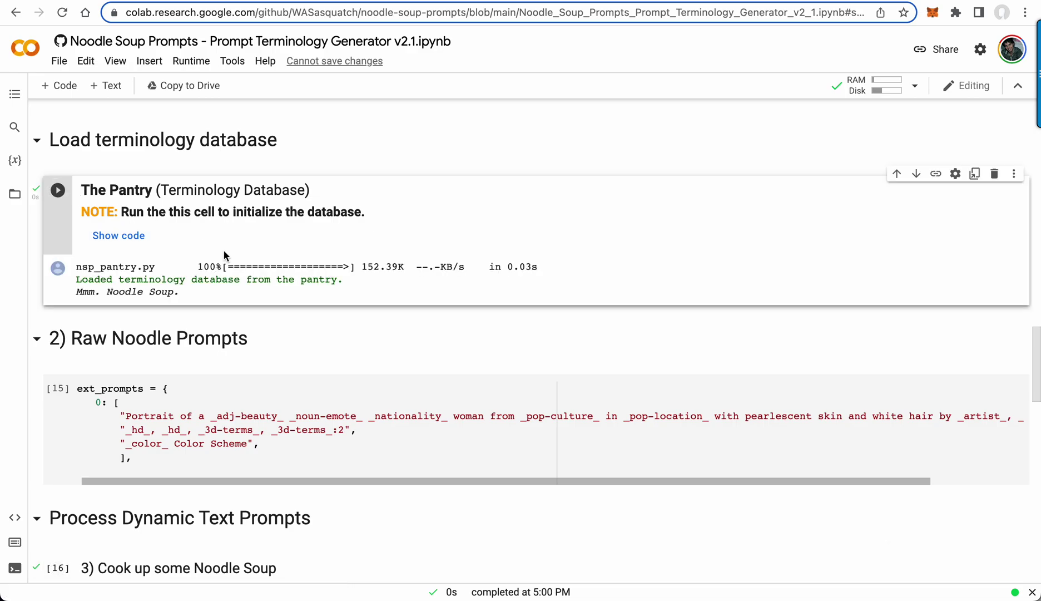
# Change the prompt subject from 'woman' to 'cat' and replace the hair description with 'wearing a hat'
pyautogui.scroll(-1, 224, 254)
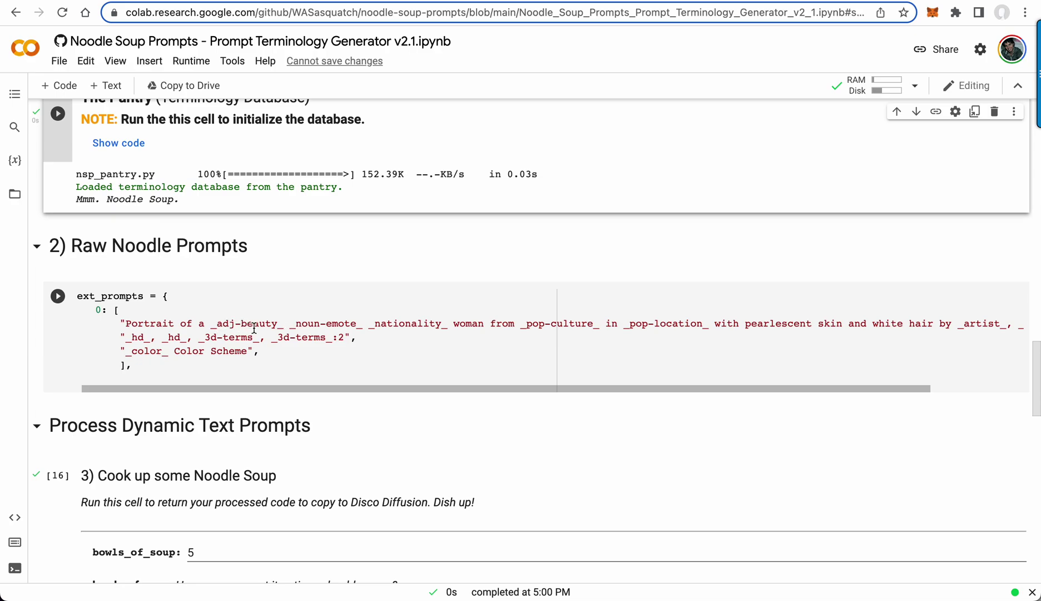
pyautogui.doubleClick(463, 326)
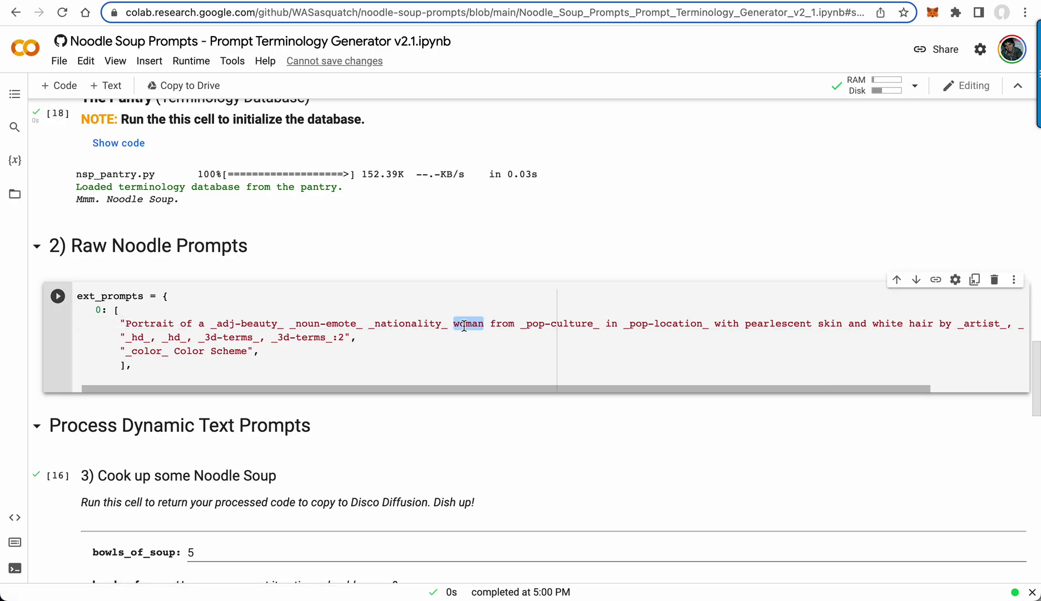
pyautogui.write('cat')
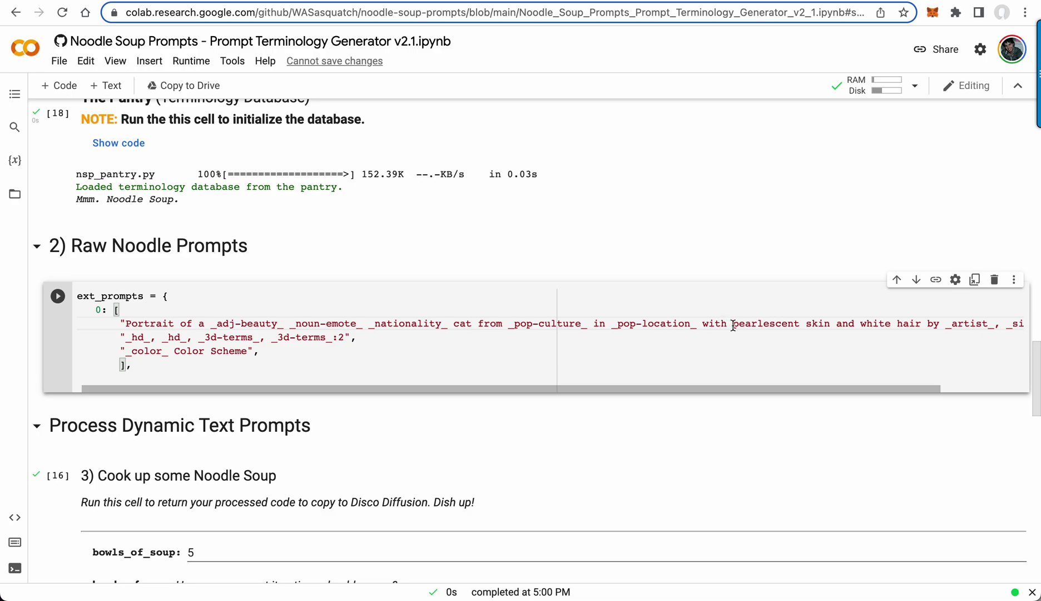
pyautogui.moveTo(702, 325); pyautogui.dragTo(922, 322)
pyautogui.write('wearing a hat')
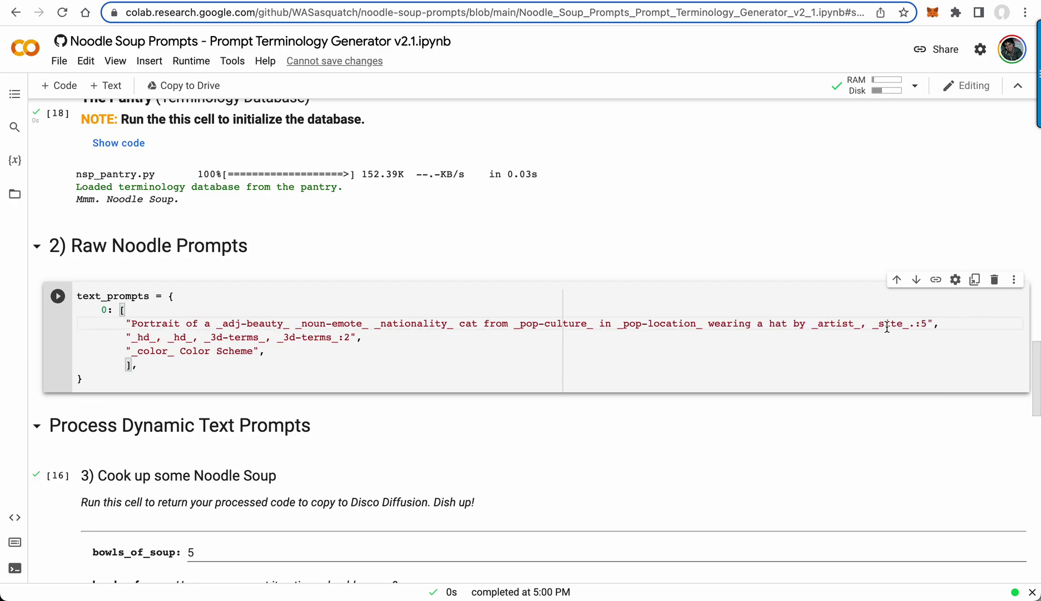
# Delete the _site_.:5 term and move the quality terms from the second string after _artist_
pyautogui.moveTo(872, 326); pyautogui.dragTo(928, 325)
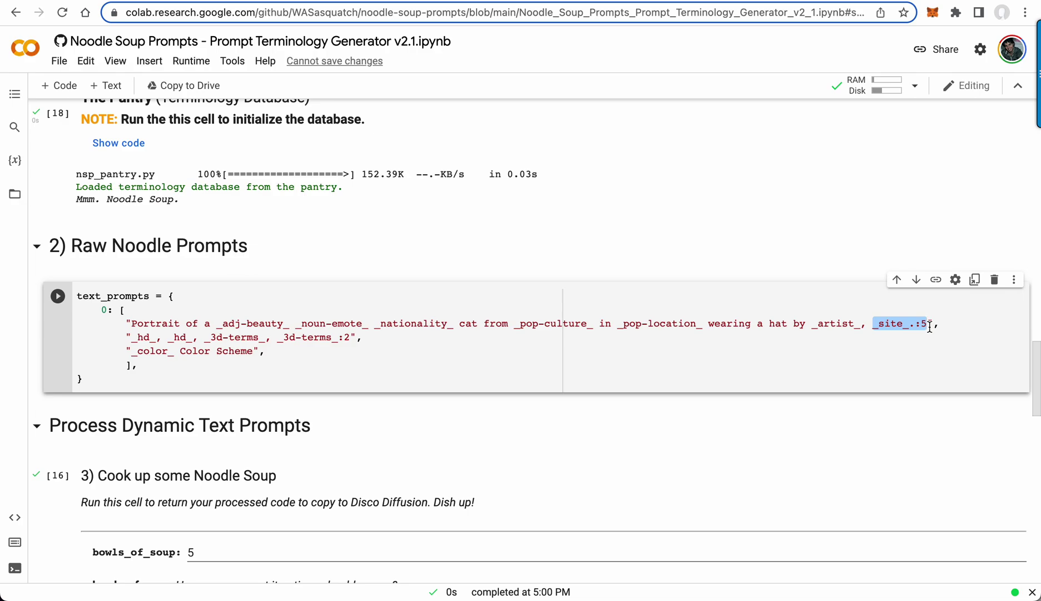
pyautogui.press('BackSpace')
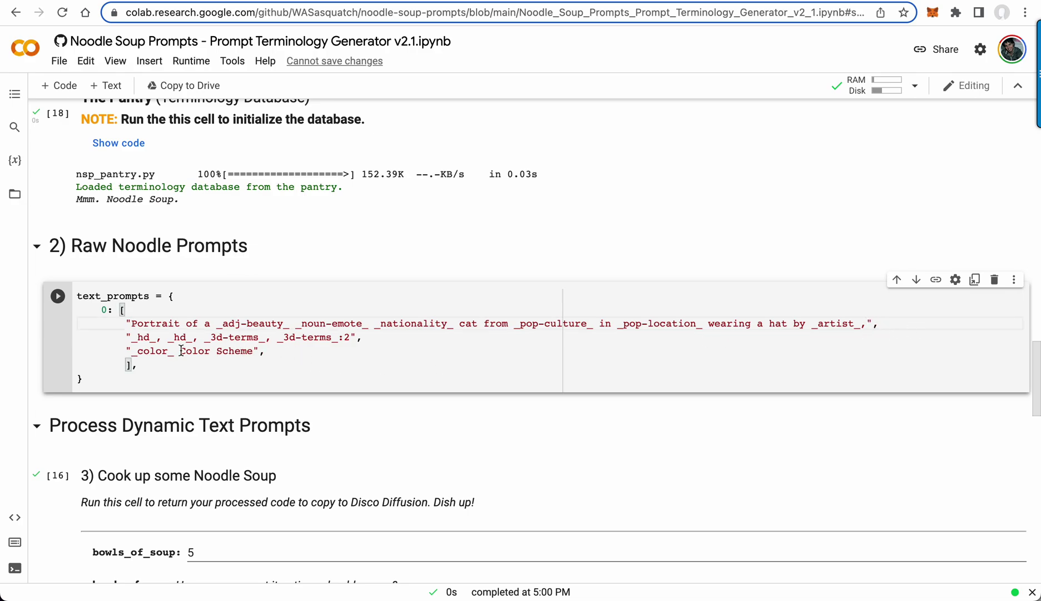
pyautogui.moveTo(130, 339); pyautogui.dragTo(351, 337)
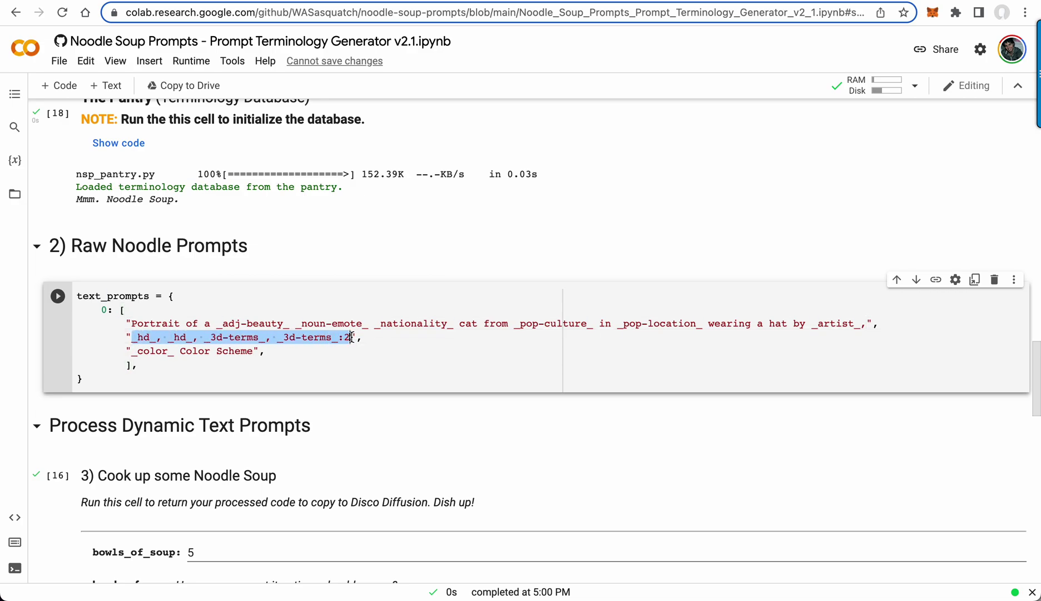
pyautogui.press('BackSpace')
pyautogui.click(869, 325)
pyautogui.press('BackSpace')
pyautogui.write(', _hd_, _hd_, _3d-terms_, _3d-terms_:2')
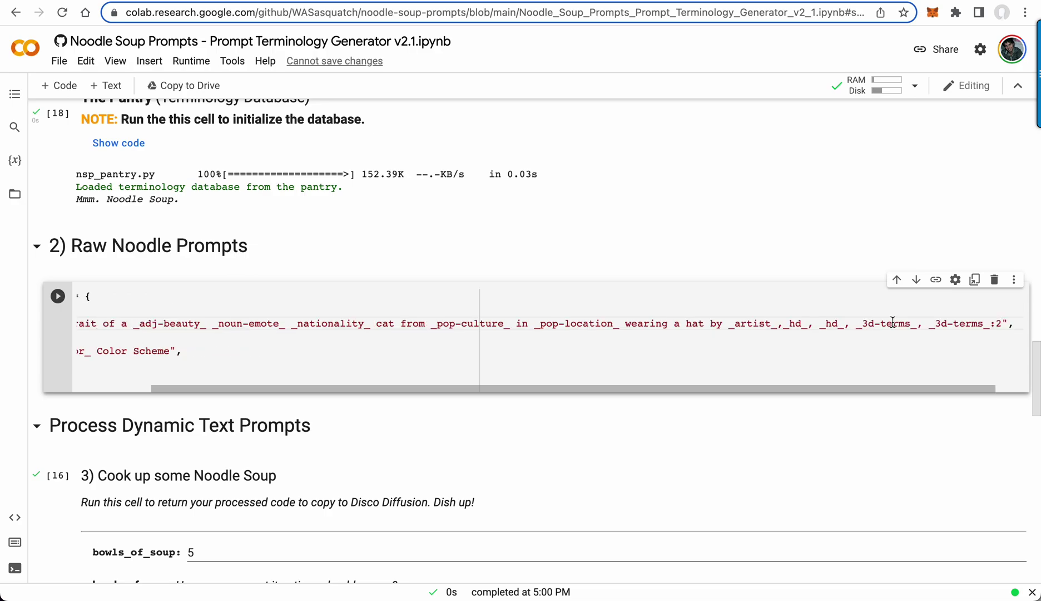
# Remove the now-empty second string and run the Raw Noodle Prompts cell
pyautogui.click(787, 327)
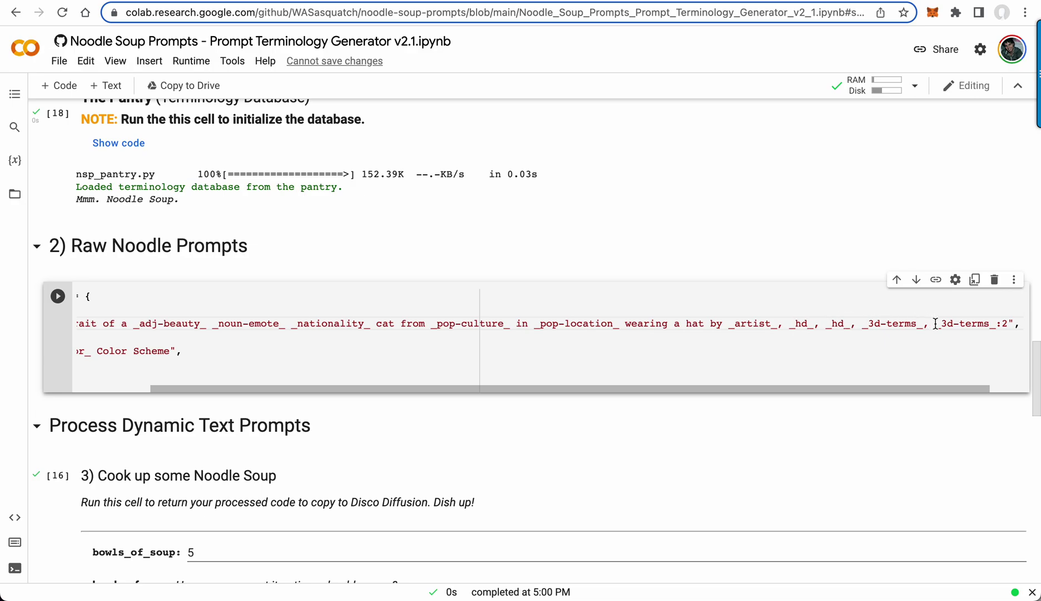
pyautogui.click(1010, 322)
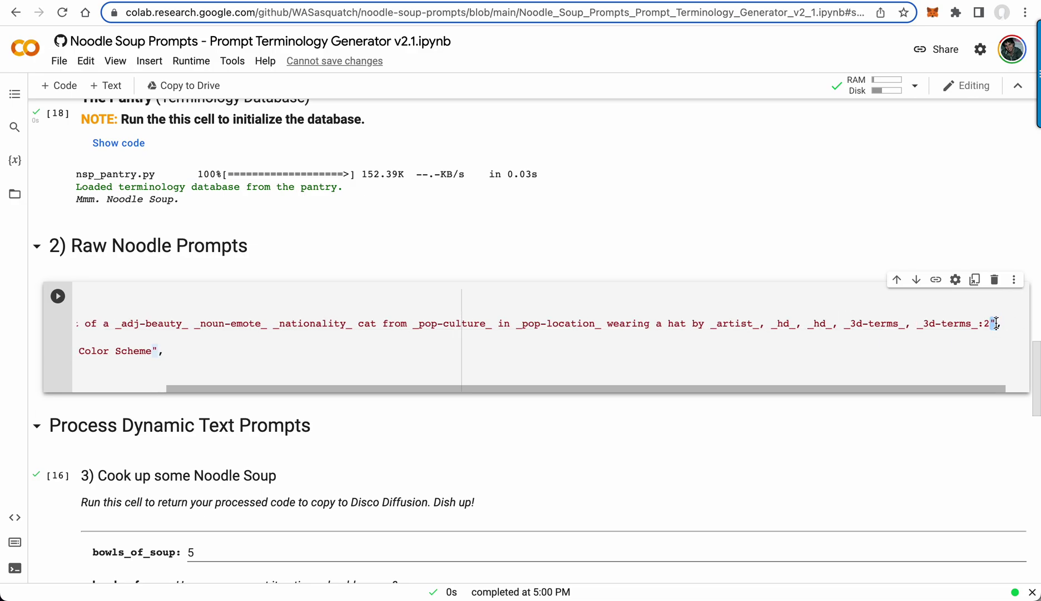
pyautogui.moveTo(614, 388); pyautogui.dragTo(399, 401)
pyautogui.click(143, 339)
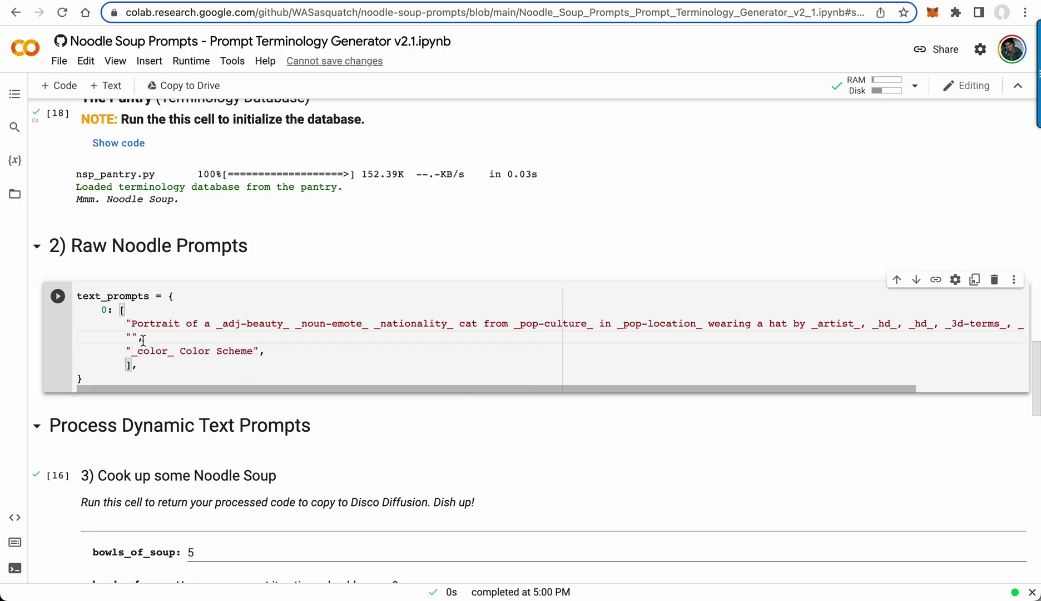
pyautogui.press('BackSpace')
pyautogui.press('BackSpace')
pyautogui.hotkey('ctrl', 'Return')
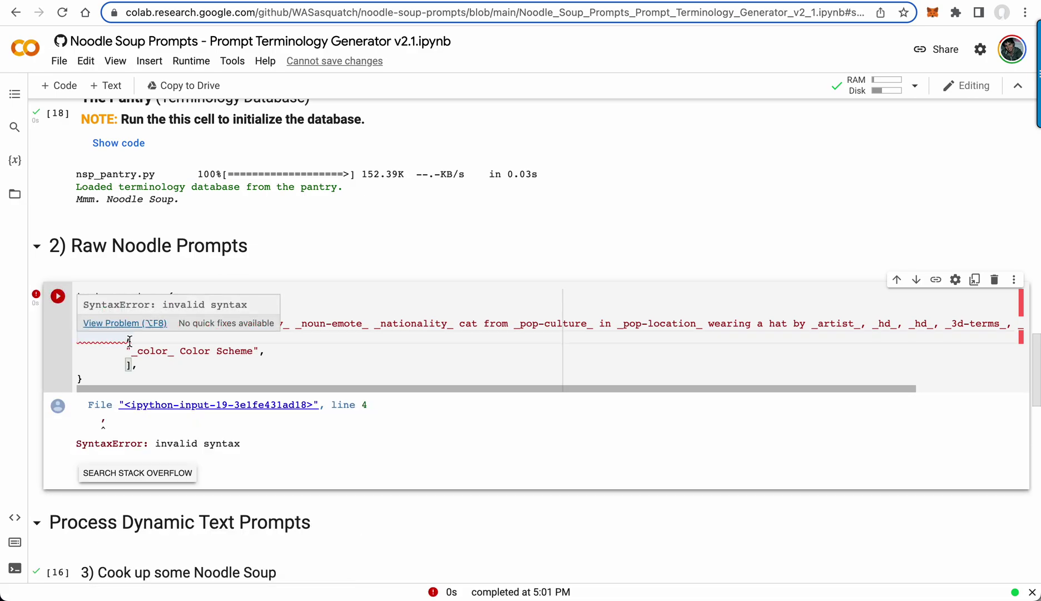
# Delete the leftover comma to fix the syntax error and rerun the cell cleanly
pyautogui.press('BackSpace')
pyautogui.press('BackSpace')
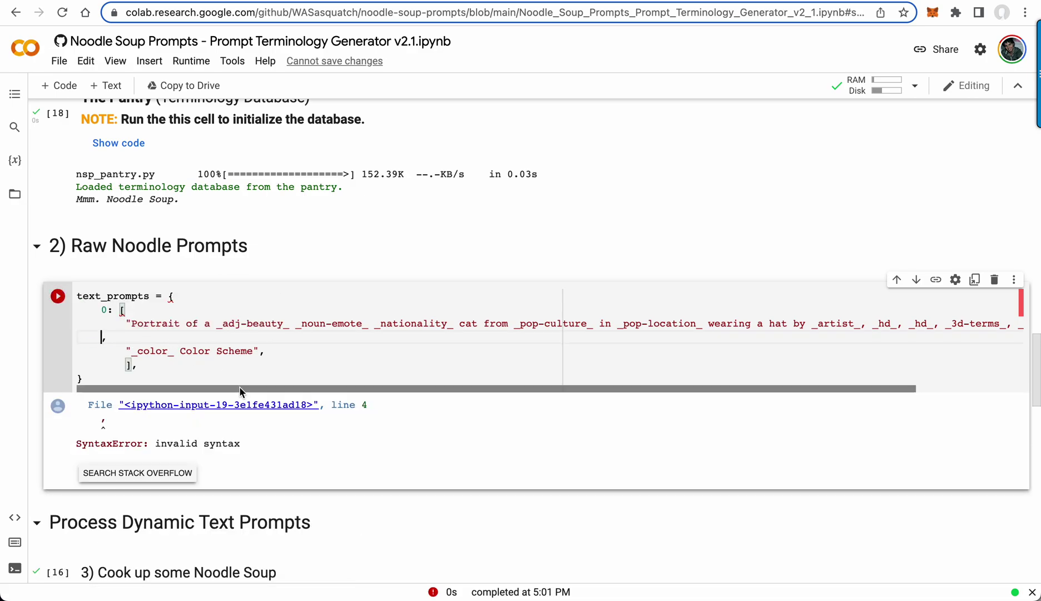
pyautogui.moveTo(239, 389); pyautogui.dragTo(361, 389)
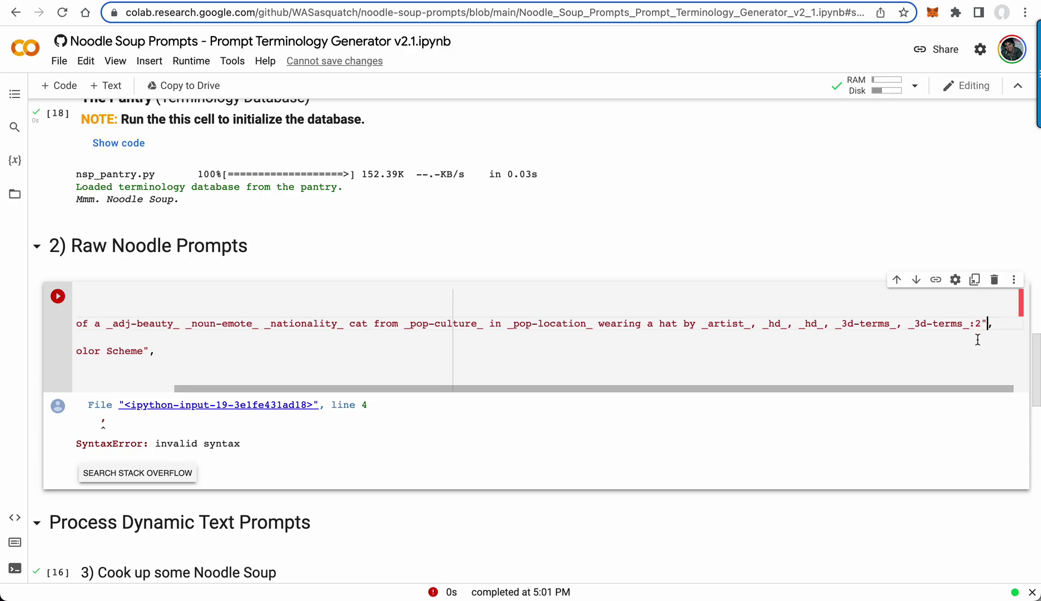
pyautogui.moveTo(461, 391); pyautogui.dragTo(197, 388)
pyautogui.click(120, 340)
pyautogui.press('BackSpace')
pyautogui.hotkey('ctrl', 'Return')
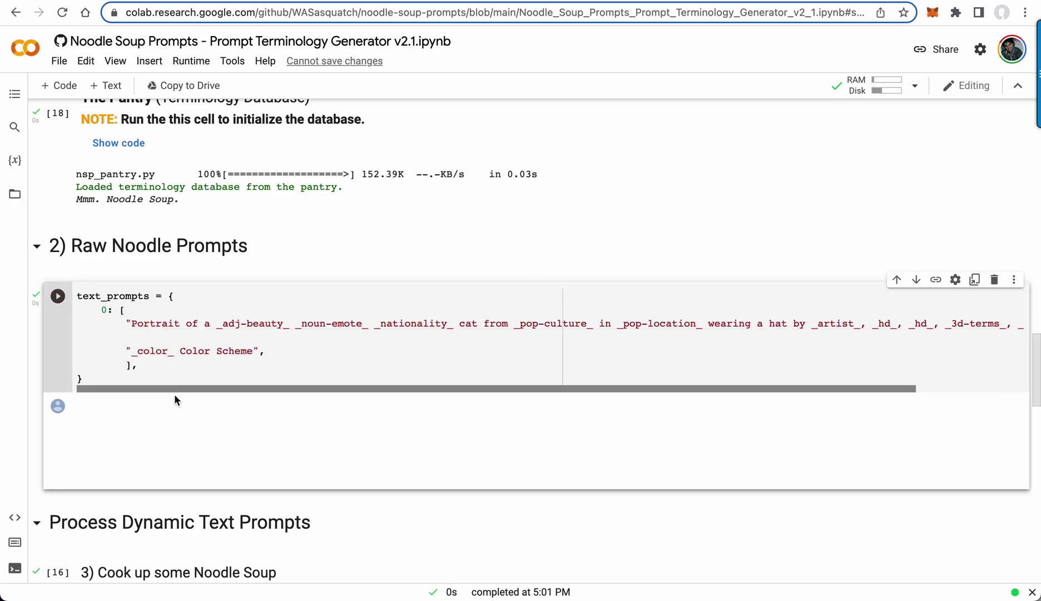
# Regenerate the prompts in the Cook up some Noodle Soup cell from the new cat template
pyautogui.scroll(-5, 140, 420)
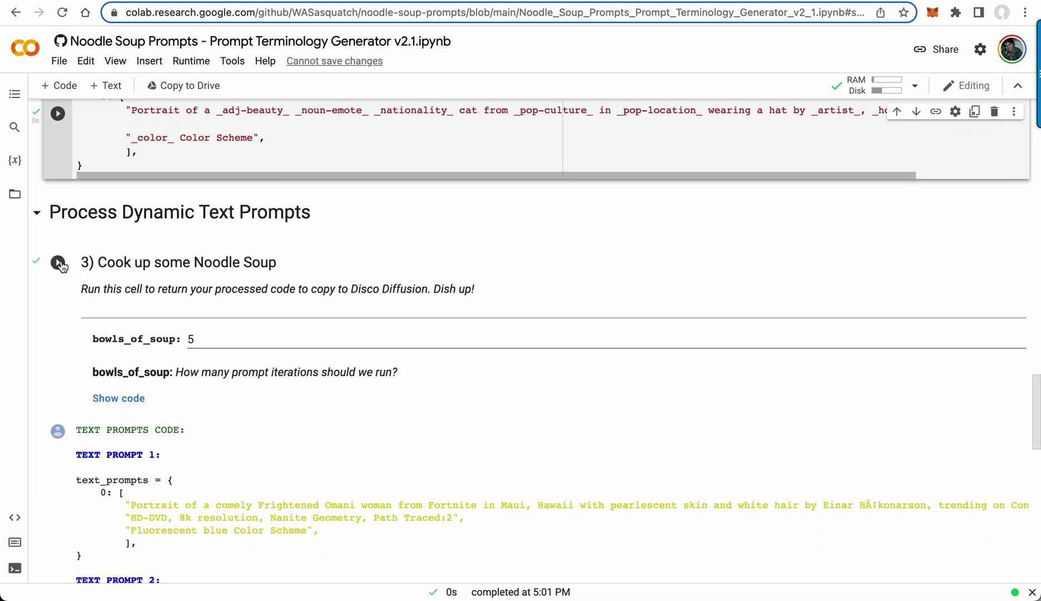
pyautogui.scroll(-2, 61, 266)
pyautogui.click(61, 266)
pyautogui.click(60, 139)
# Select both lines of Text Prompt 1, the Bosnia cat portrait with Persian indigo Color Scheme
pyautogui.scroll(-3, 384, 306)
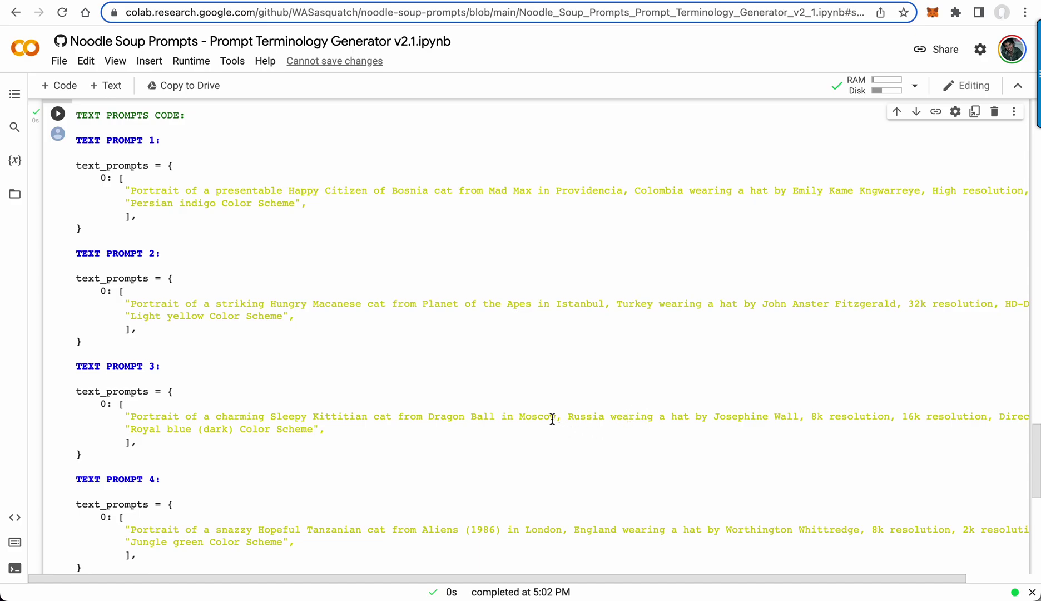
pyautogui.tripleClick(235, 203)
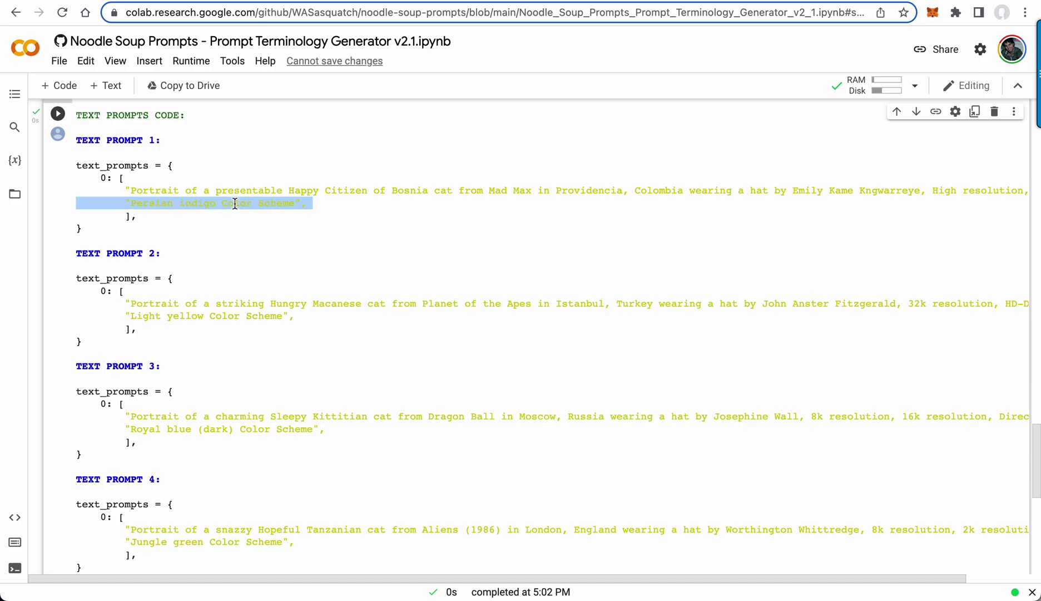
pyautogui.tripleClick(225, 191)
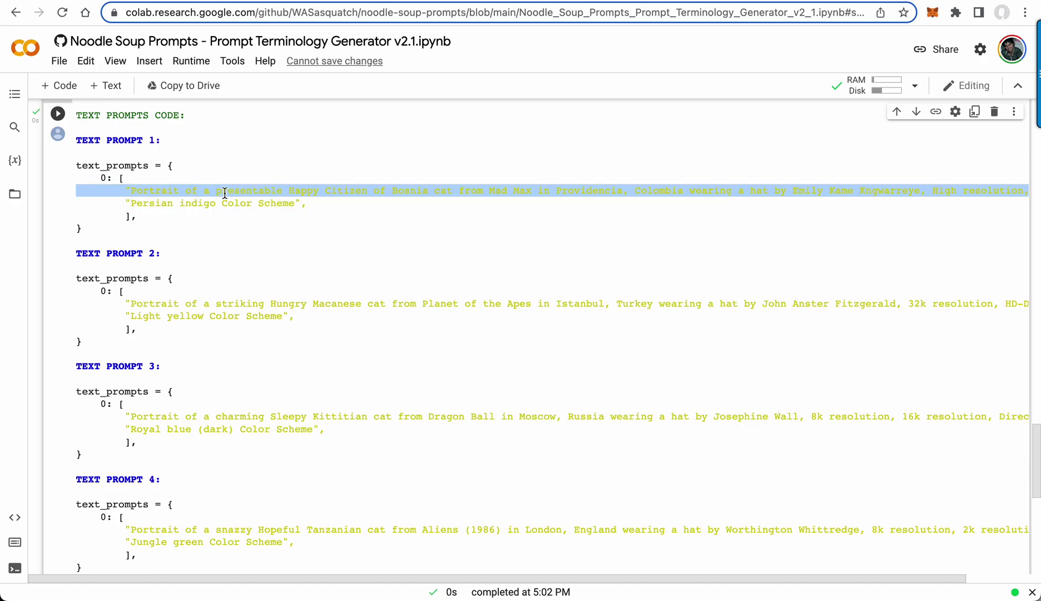
pyautogui.click(207, 197)
pyautogui.moveTo(298, 203); pyautogui.dragTo(130, 194)
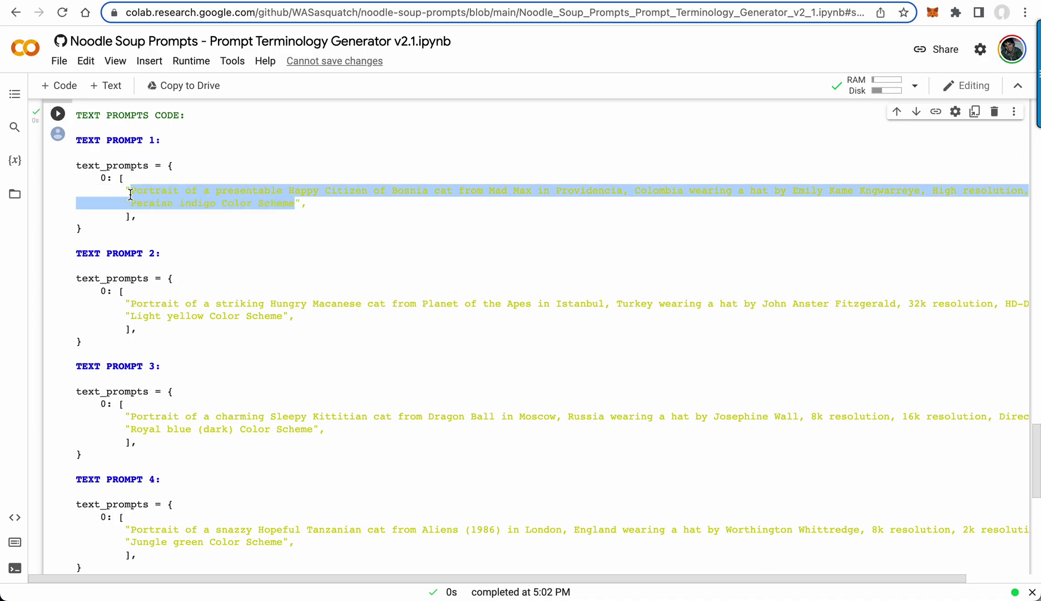
# Replace DreamStudio's prompt with Text Prompt 1, deleting the stray ':2",' to join it into one line
pyautogui.click(184, 3)
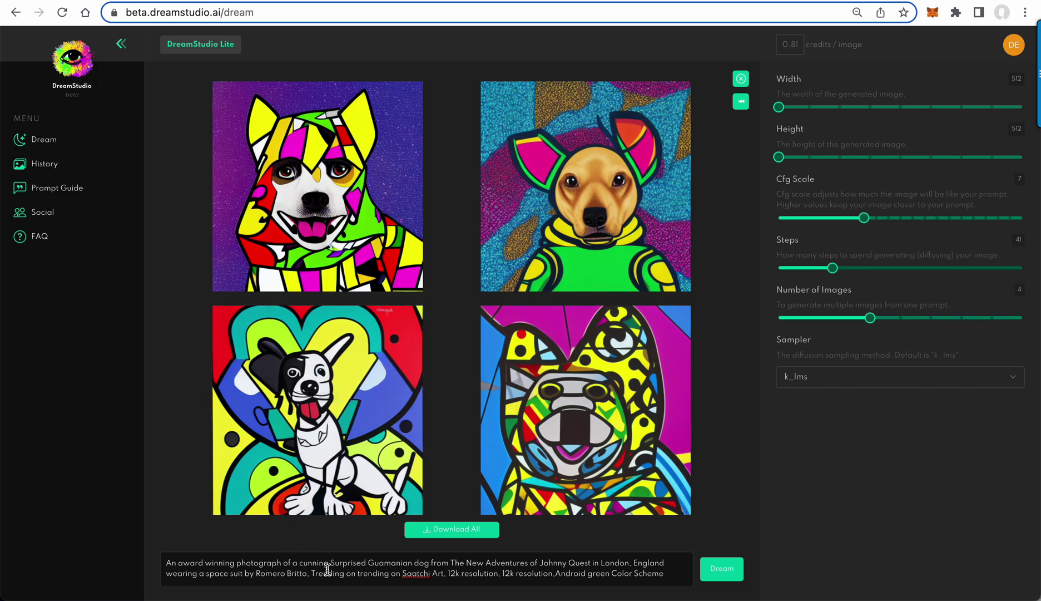
pyautogui.click(317, 568)
pyautogui.hotkey('ctrl', 'a')
pyautogui.write('Portrait of a presentable Happy Citizen of Bosnia cat from Mad Max in Providencia, Colombia wearing a hat by Emily Kame Kngwarreye, High resolution, 2k resolution, Direct Lighting, Global Illumination:2",     "Persian indigo Color Scheme')
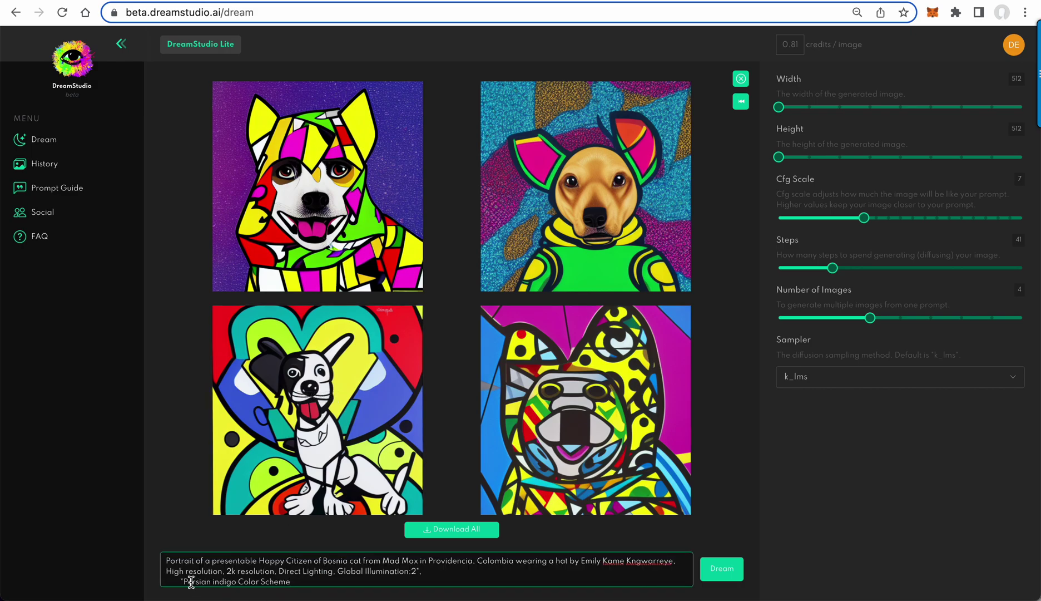
pyautogui.moveTo(186, 581); pyautogui.dragTo(409, 571)
pyautogui.press('BackSpace')
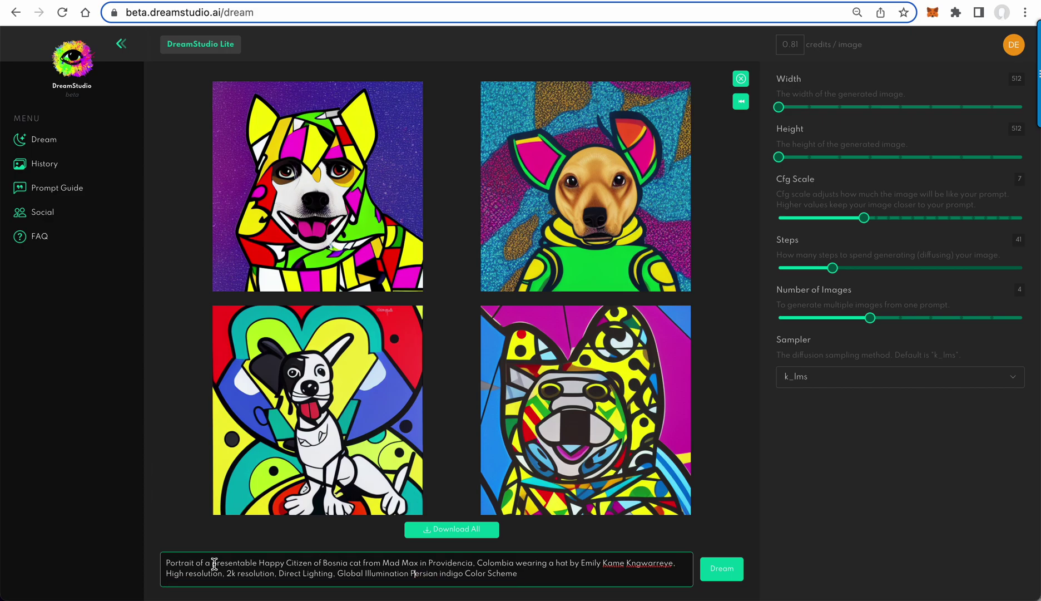
# Generate four new cat-in-hat images from the pasted Bosnia cat prompt
pyautogui.tripleClick(168, 566)
pyautogui.click(167, 566)
pyautogui.click(722, 575)
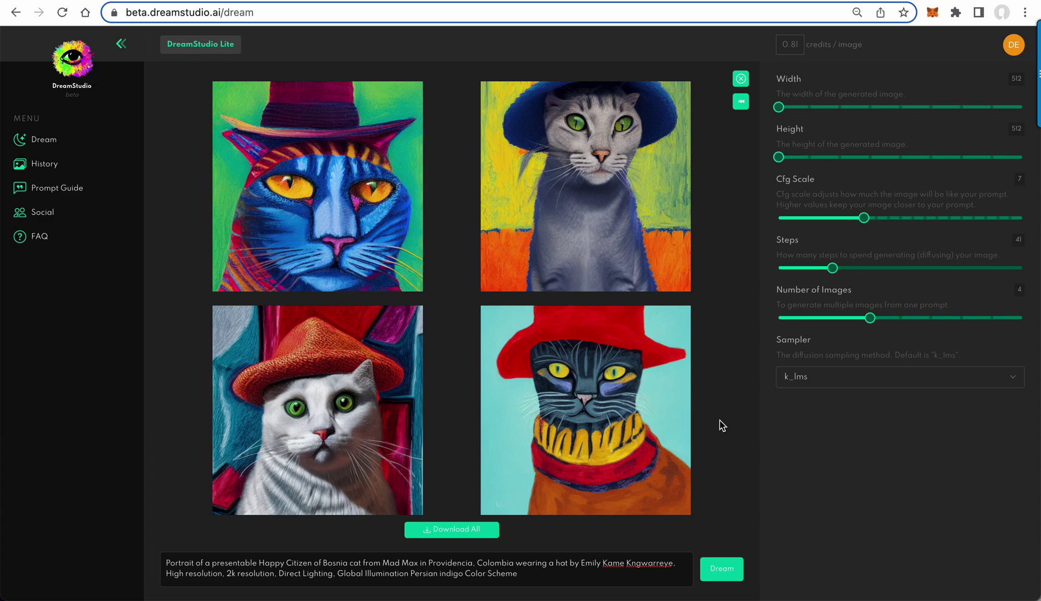
# Copy Text Prompt 2 from Colab and download all four current cat images in DreamStudio
pyautogui.moveTo(716, 424)
pyautogui.click(920, 3)
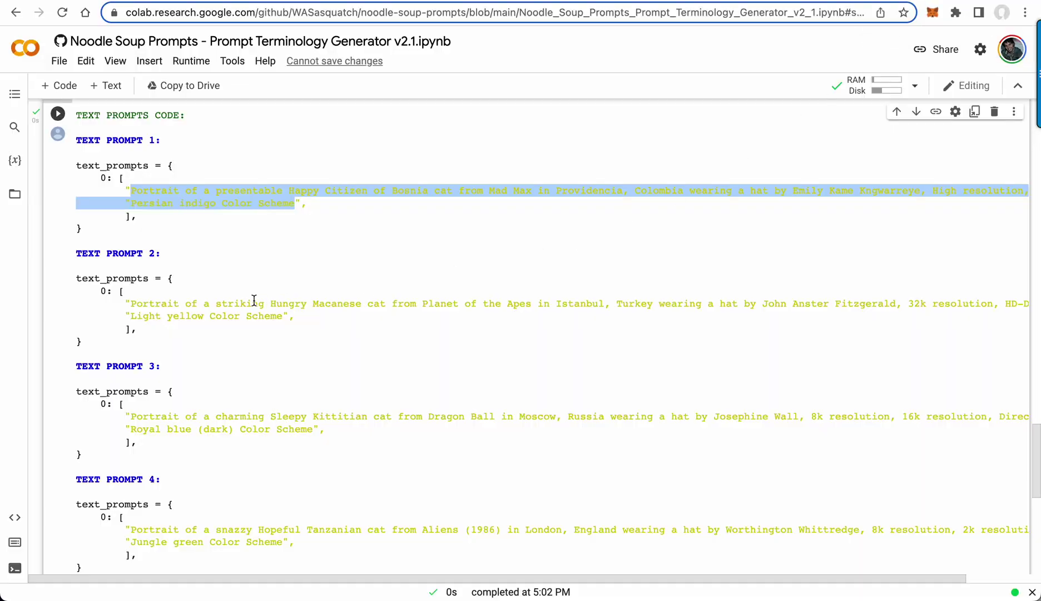
pyautogui.moveTo(284, 316); pyautogui.dragTo(132, 303)
pyautogui.click(183, 1)
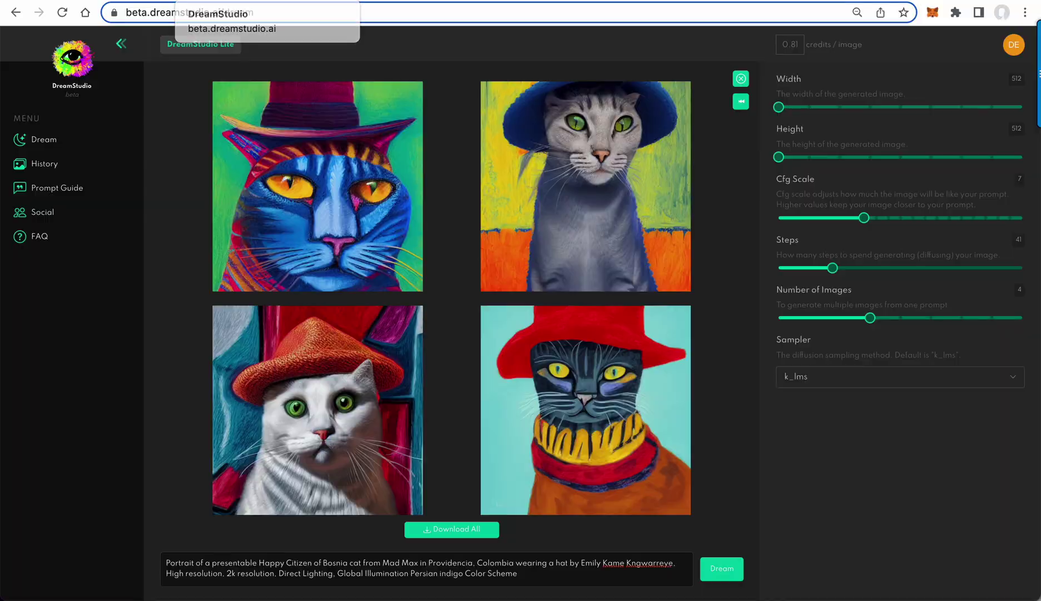
pyautogui.click(473, 530)
# Paste the Macanese cat, Light yellow prompt, strip the stray characters, and generate four images
pyautogui.click(496, 529)
pyautogui.hotkey('ctrl', 'a')
pyautogui.hotkey('ctrl', 'v')
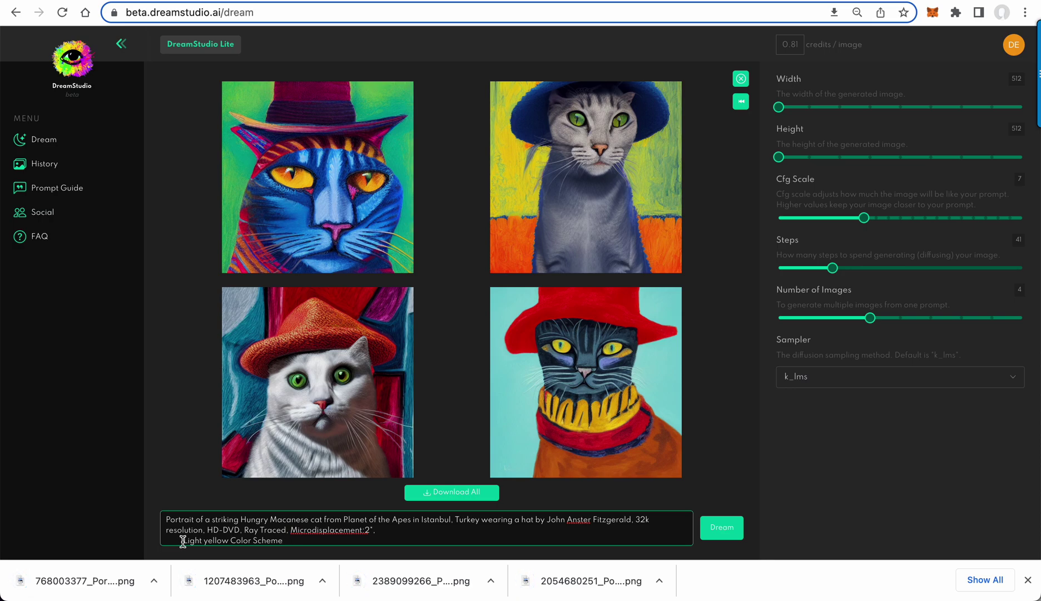
pyautogui.moveTo(182, 541); pyautogui.dragTo(366, 533)
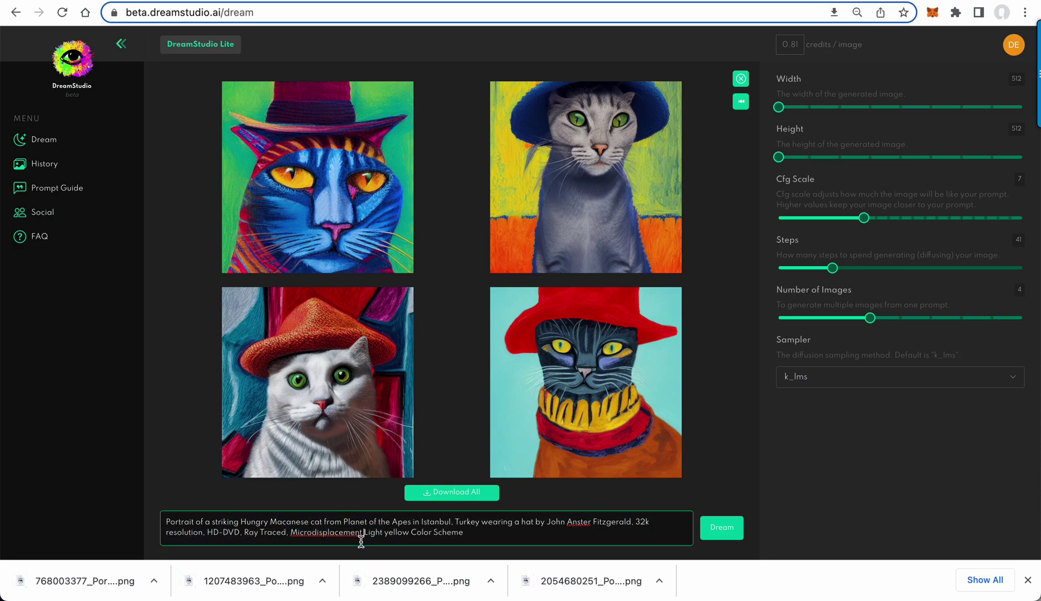
pyautogui.click(723, 531)
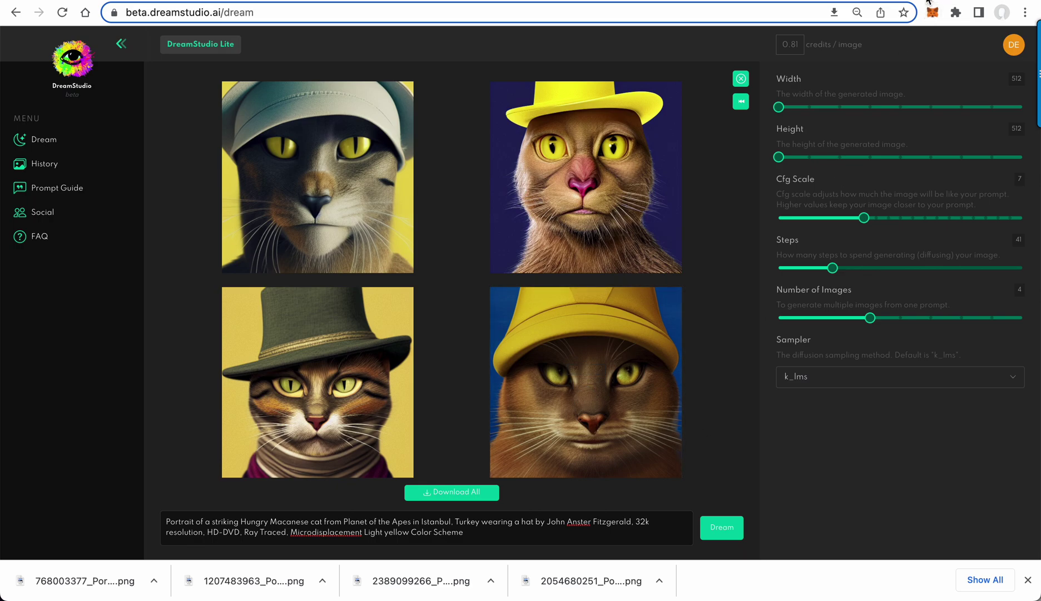
# Scan the remaining cat prompts in Colab, then move to the Latent Artist & Modifier Encyclopedia tab
pyautogui.hotkey('ctrl', 'shift', 'Tab')
pyautogui.scroll(-10, 553, 222)
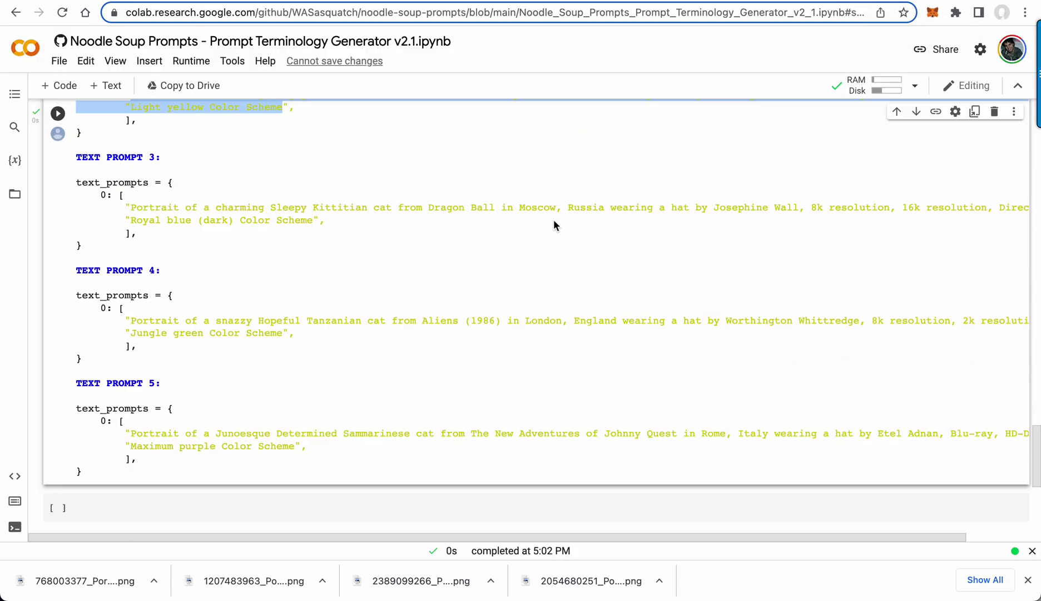
pyautogui.scroll(10, 553, 239)
pyautogui.scroll(-1, 640, 178)
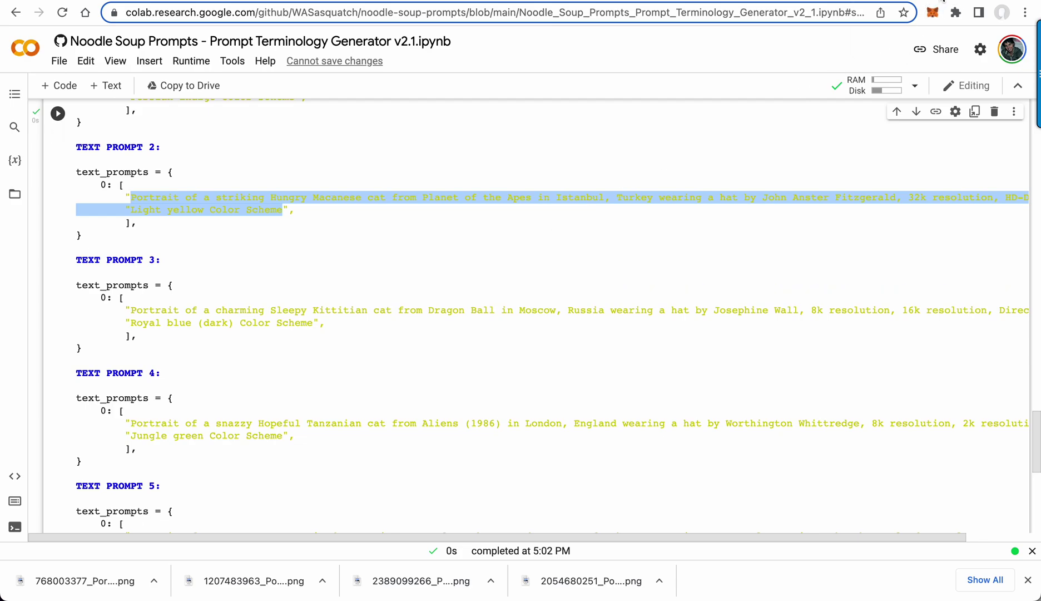
pyautogui.click(943, 1)
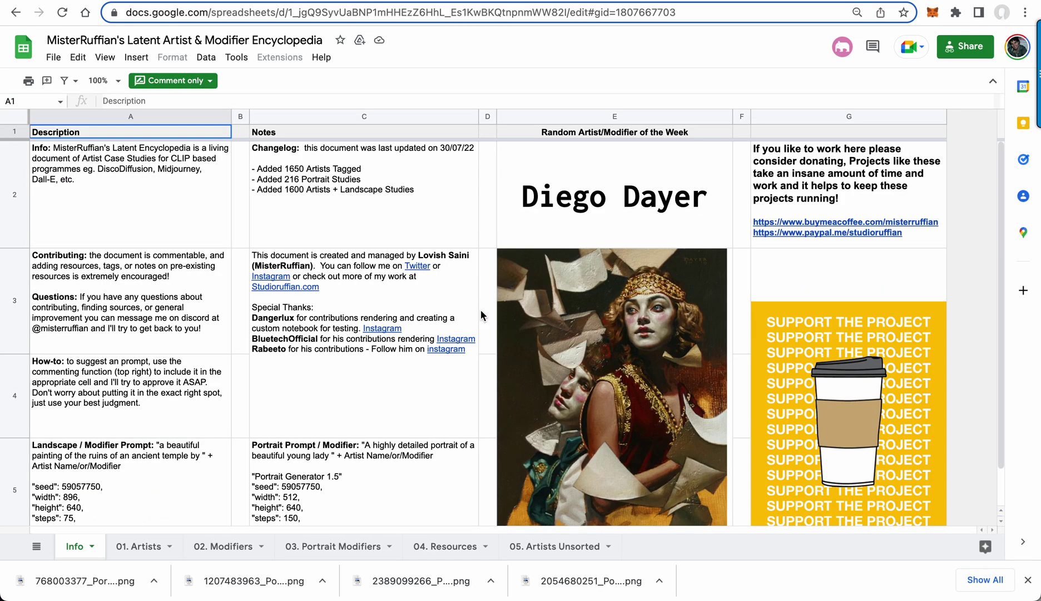
# Close the downloads bar and browse 01. Artists, 02. Modifiers, 03. Portrait Modifiers and 04. Resources, ending on 01. Artists
pyautogui.click(1027, 578)
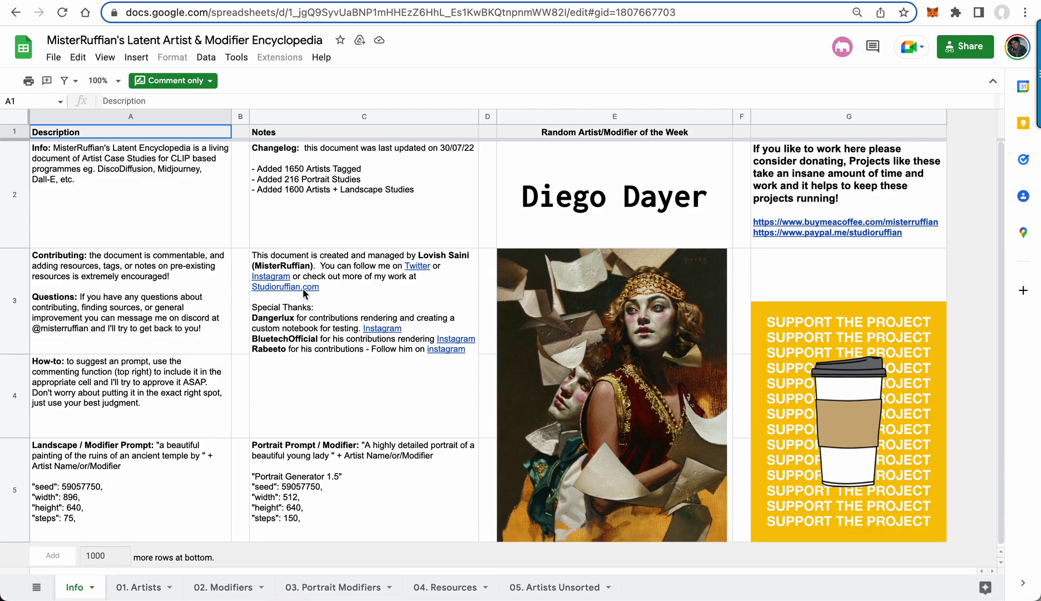
pyautogui.moveTo(305, 279)
pyautogui.click(152, 588)
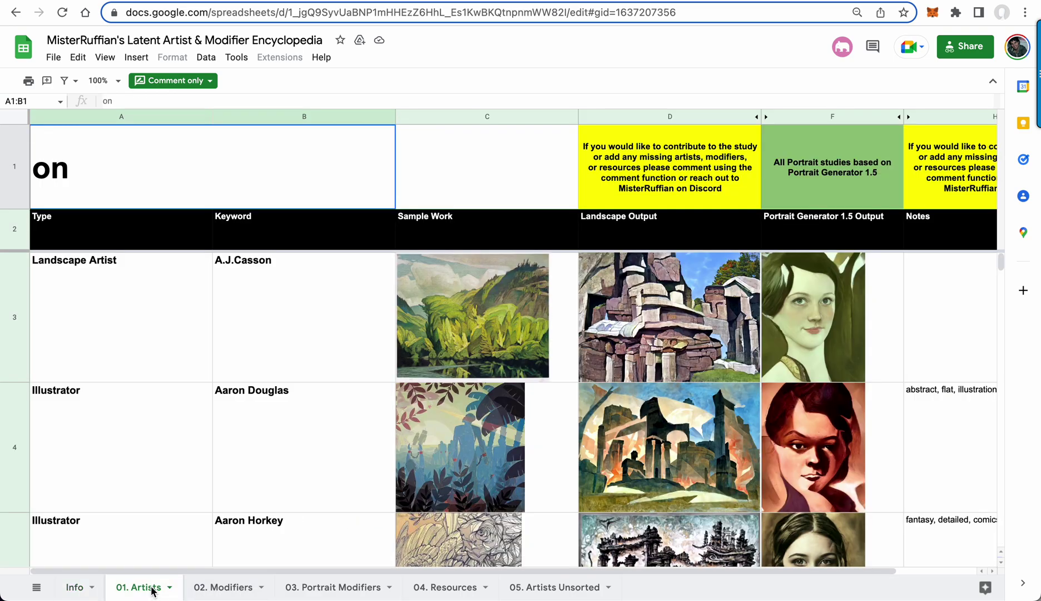
pyautogui.scroll(-15, 321, 427)
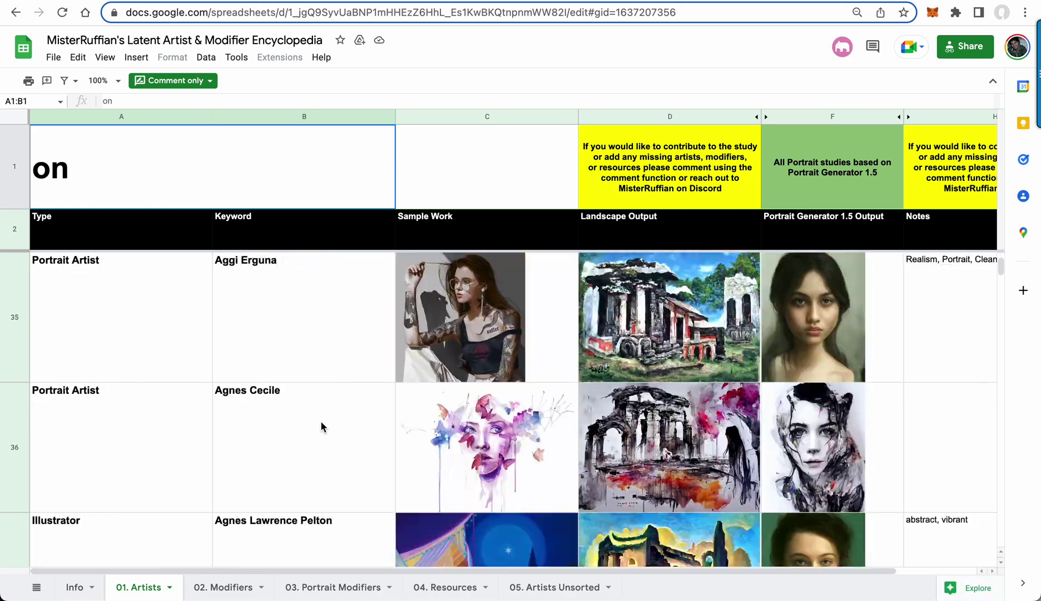
pyautogui.click(218, 593)
pyautogui.scroll(-15, 359, 444)
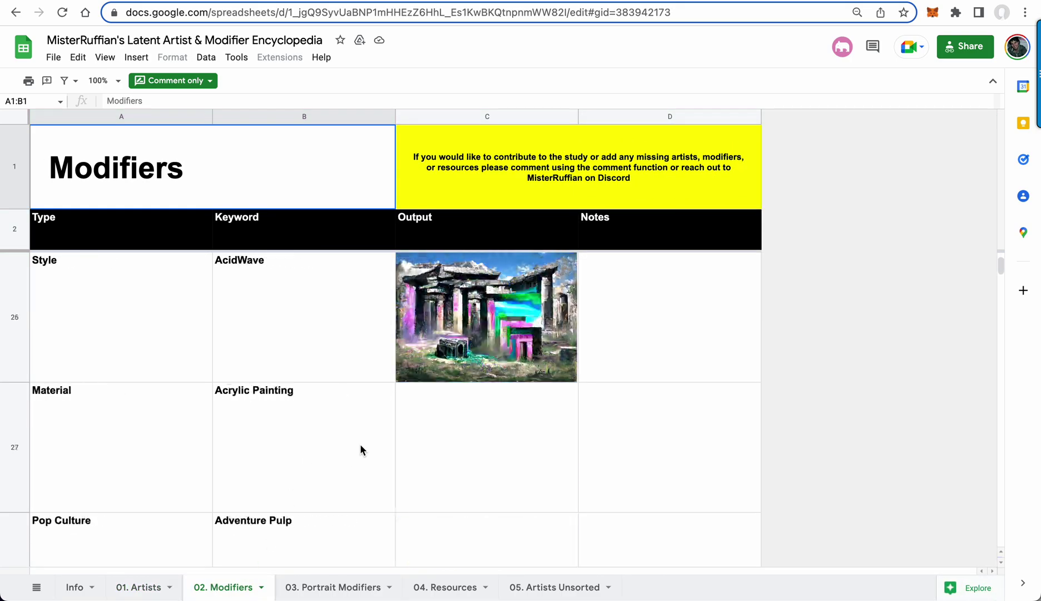
pyautogui.click(344, 586)
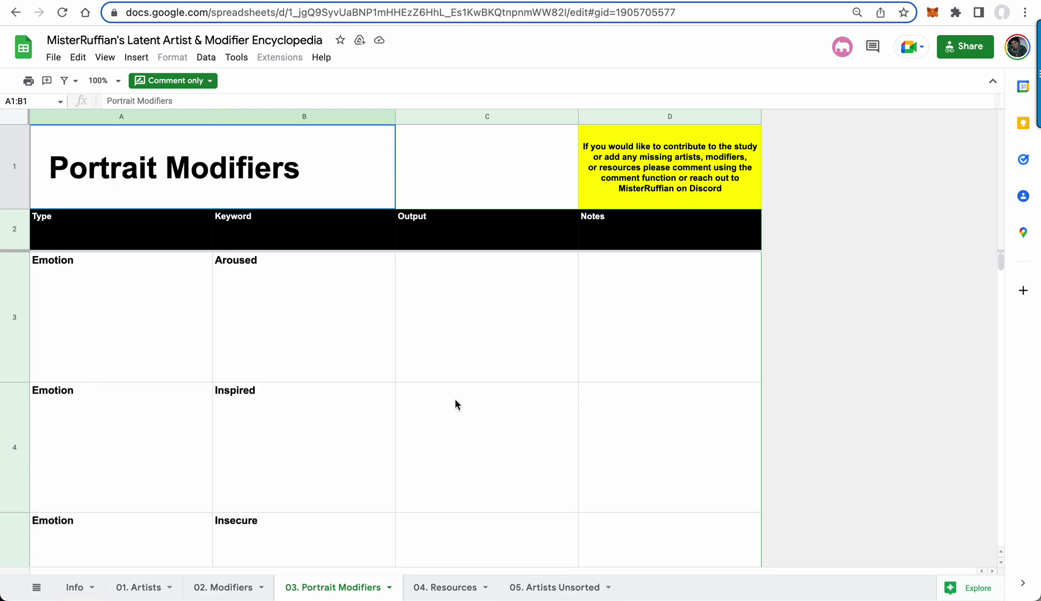
pyautogui.click(445, 586)
pyautogui.scroll(-5, 472, 436)
pyautogui.click(145, 588)
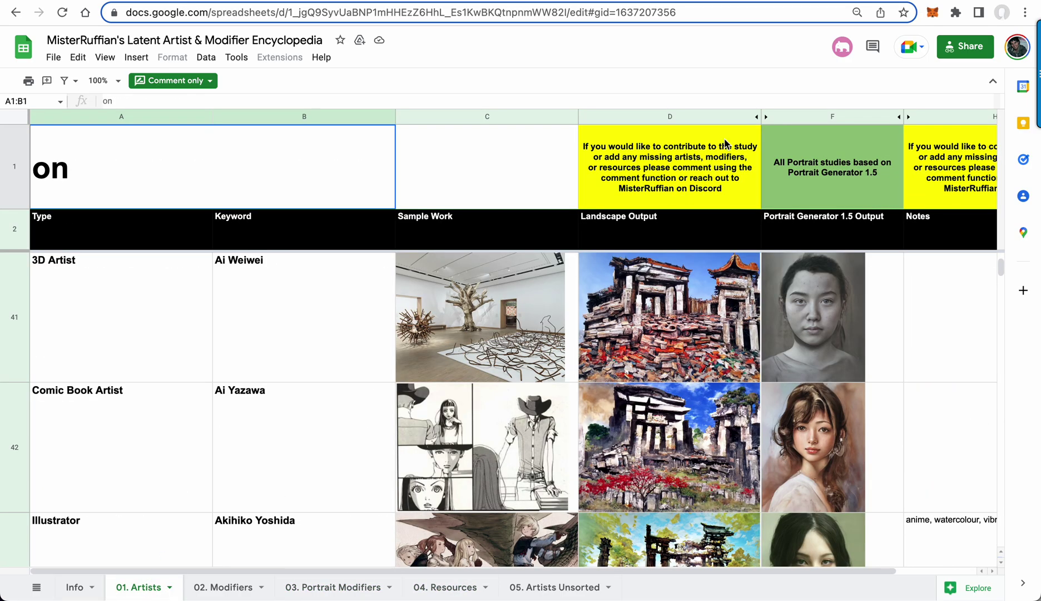